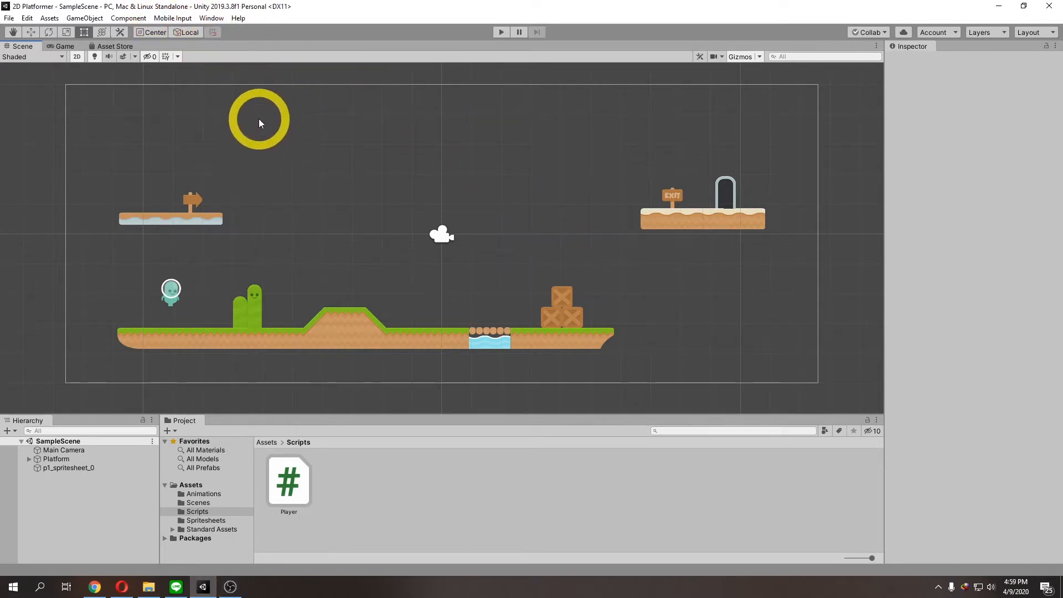
Open the build settings and review the options offered for Android, WebGL, Universal Windows Platform, tvOS and iOS.
left_click(9, 18)
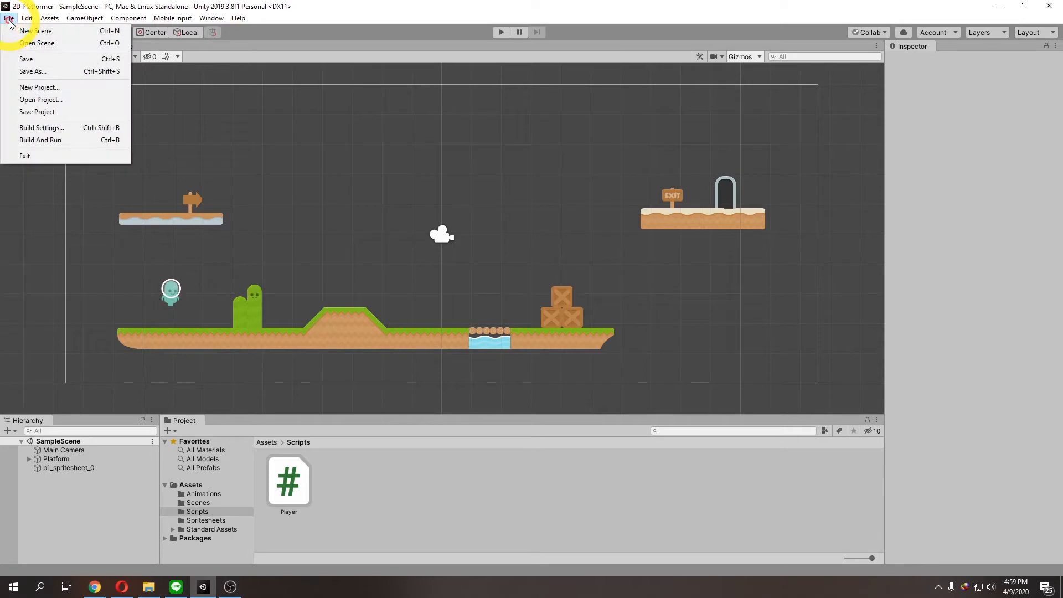
left_click(66, 128)
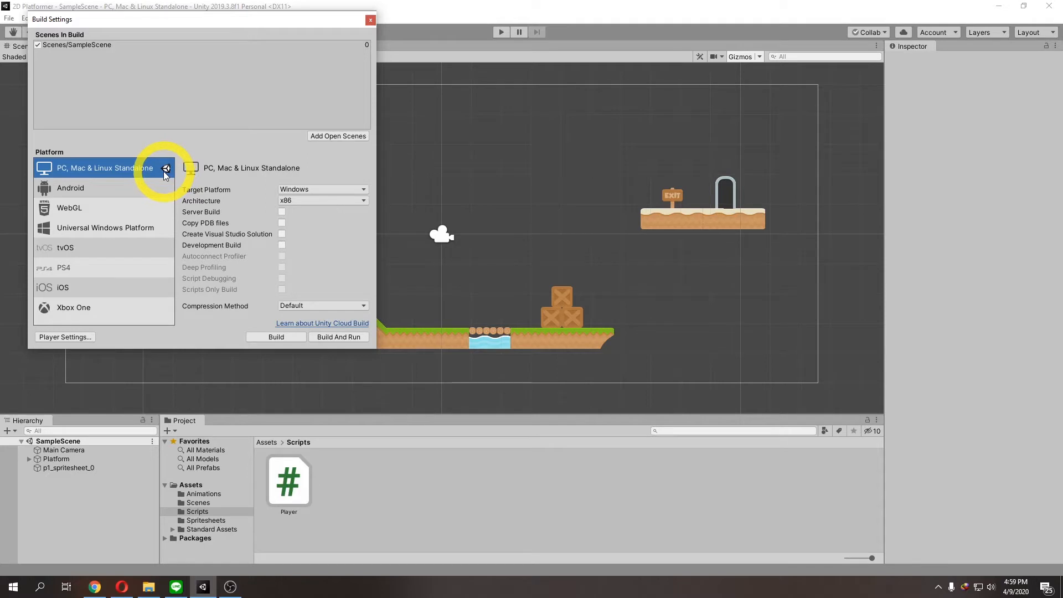
left_click(101, 191)
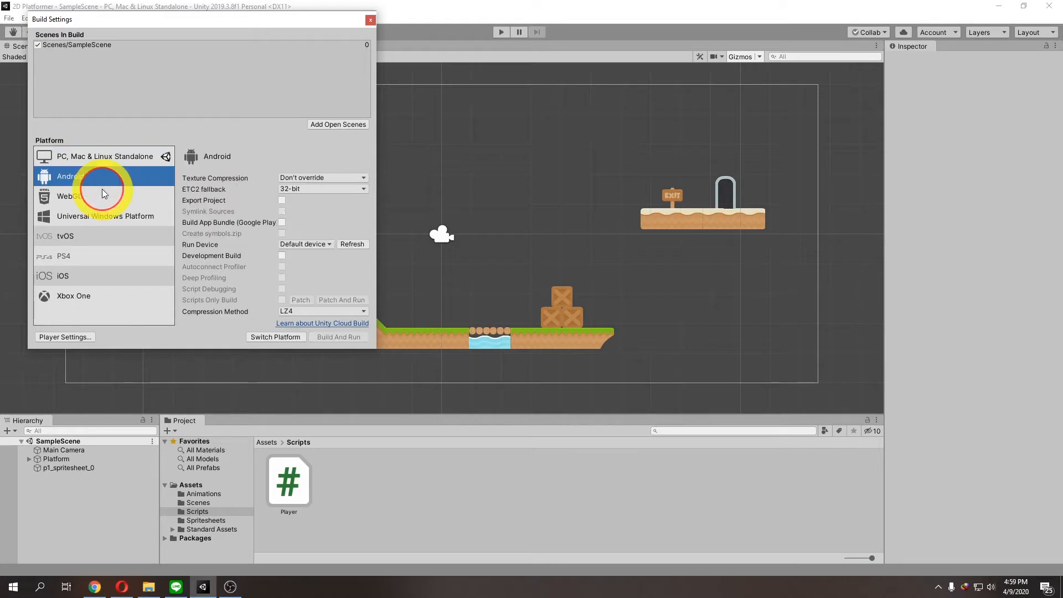
left_click(94, 207)
left_click(95, 227)
left_click(91, 249)
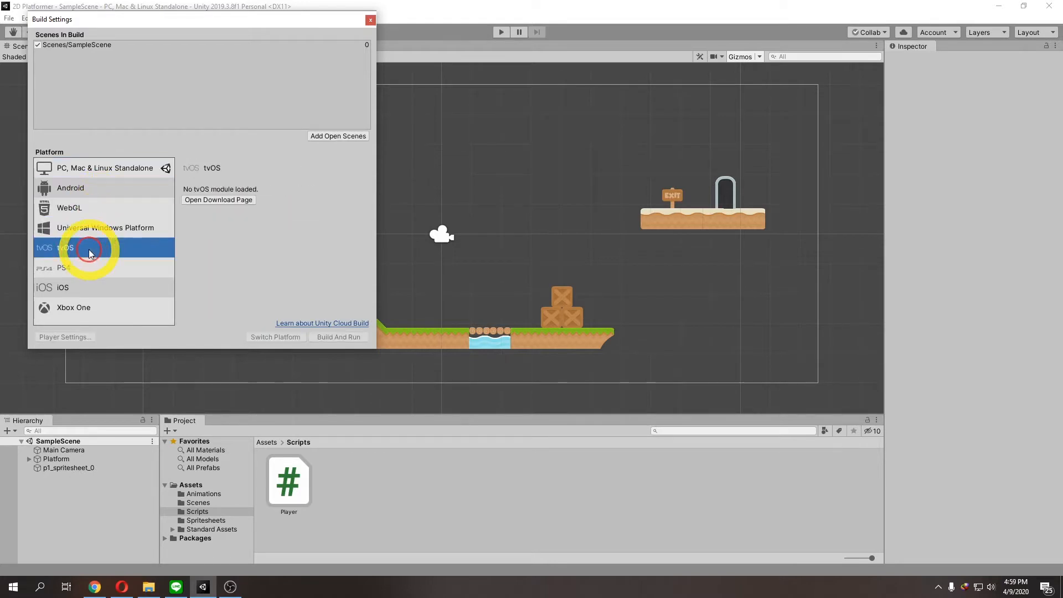
left_click(89, 193)
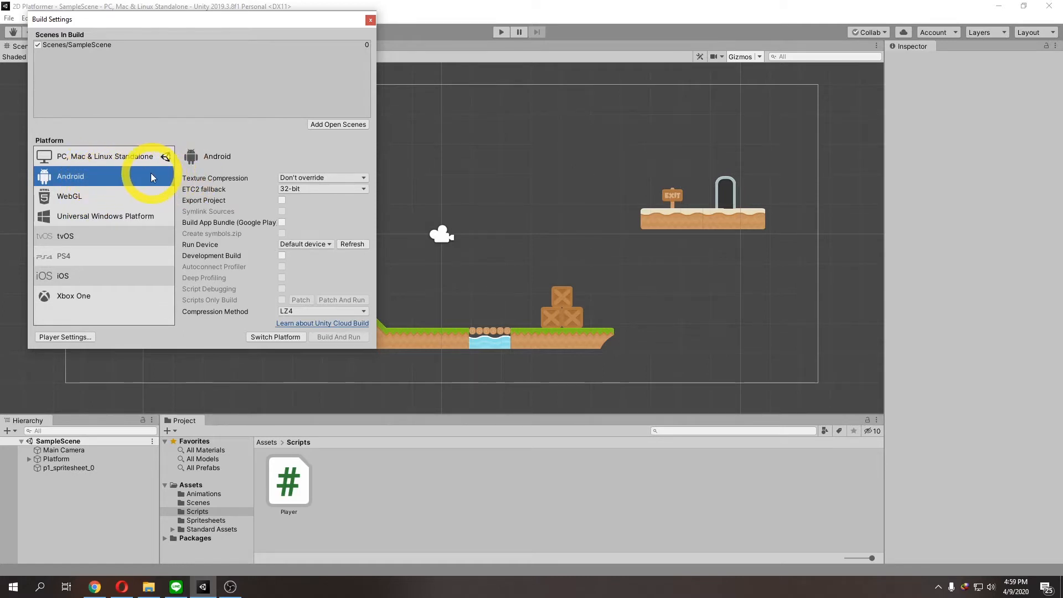
left_click(94, 237)
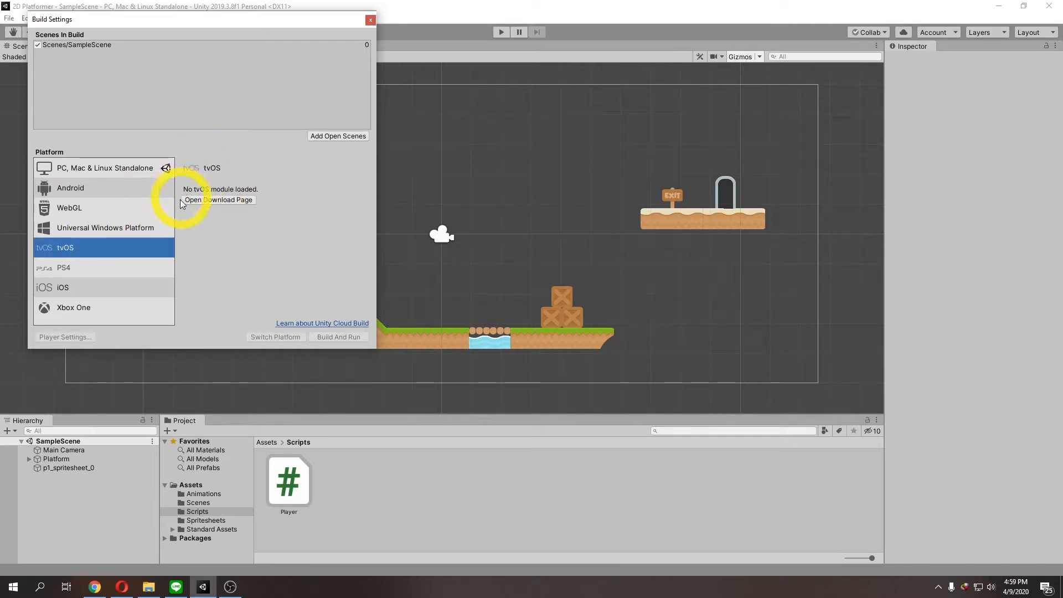
left_click(99, 287)
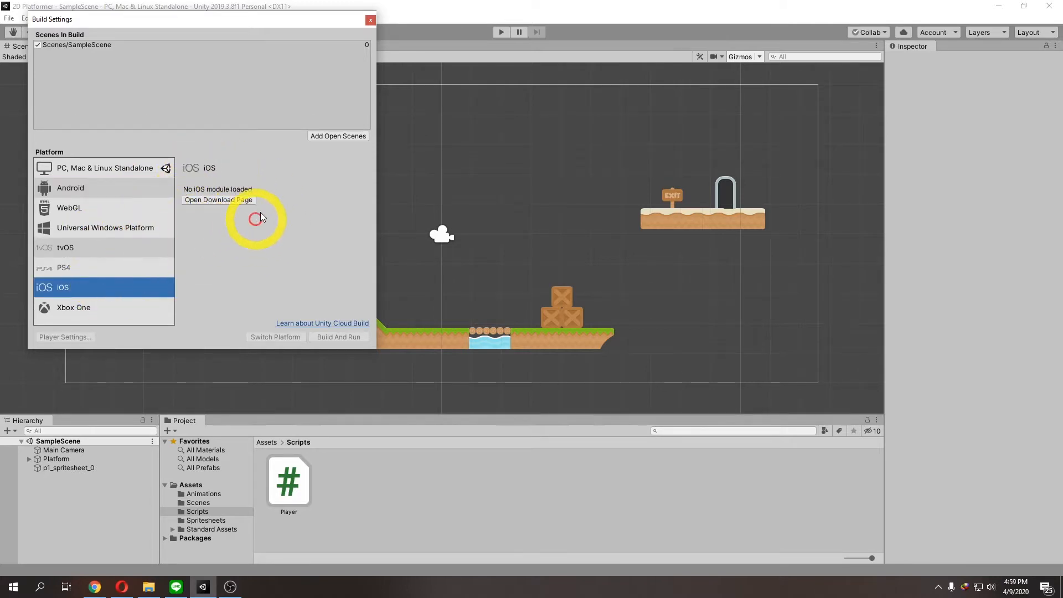
left_click(217, 200)
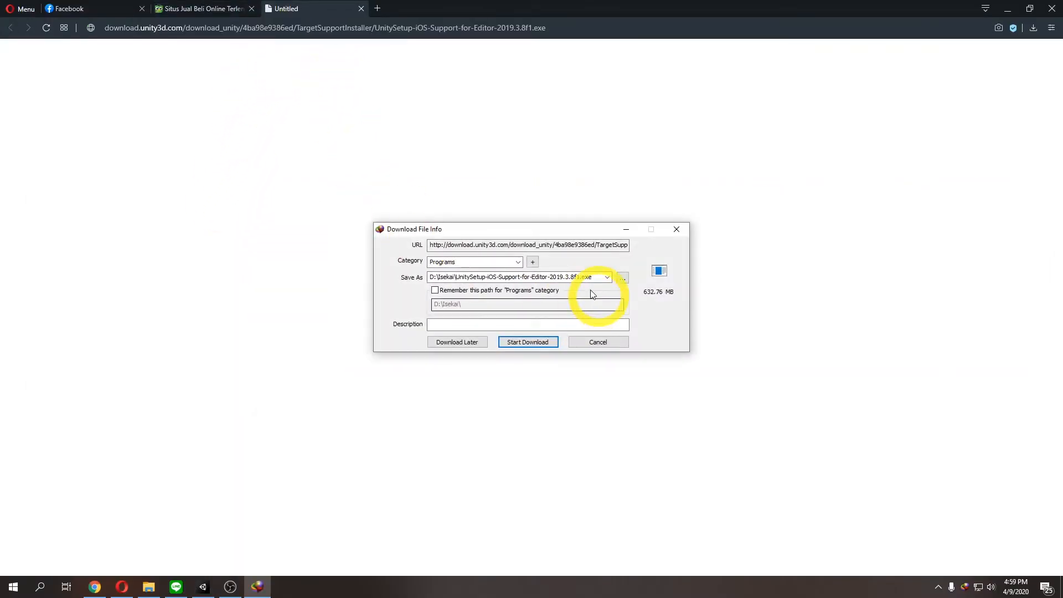
left_click(588, 343)
left_click(222, 588)
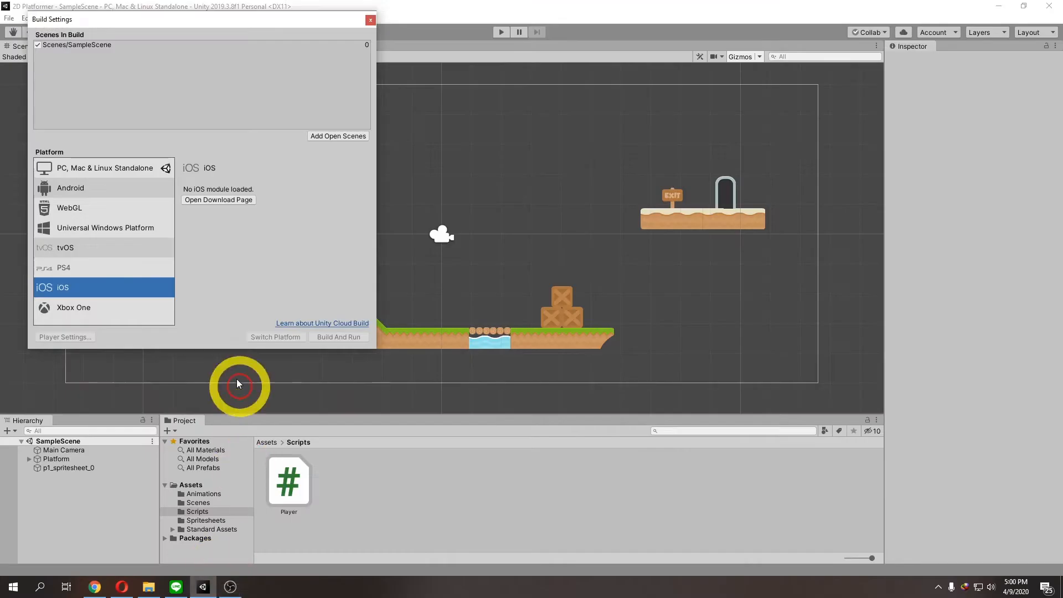
Switch the project's build platform to Android and close the build settings.
left_click(93, 187)
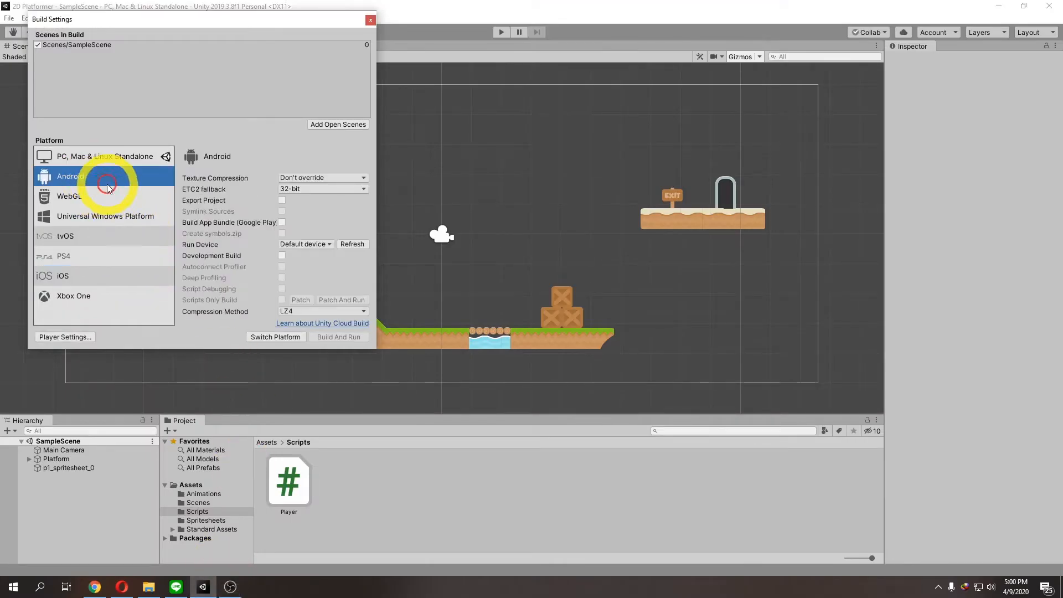
left_click(260, 337)
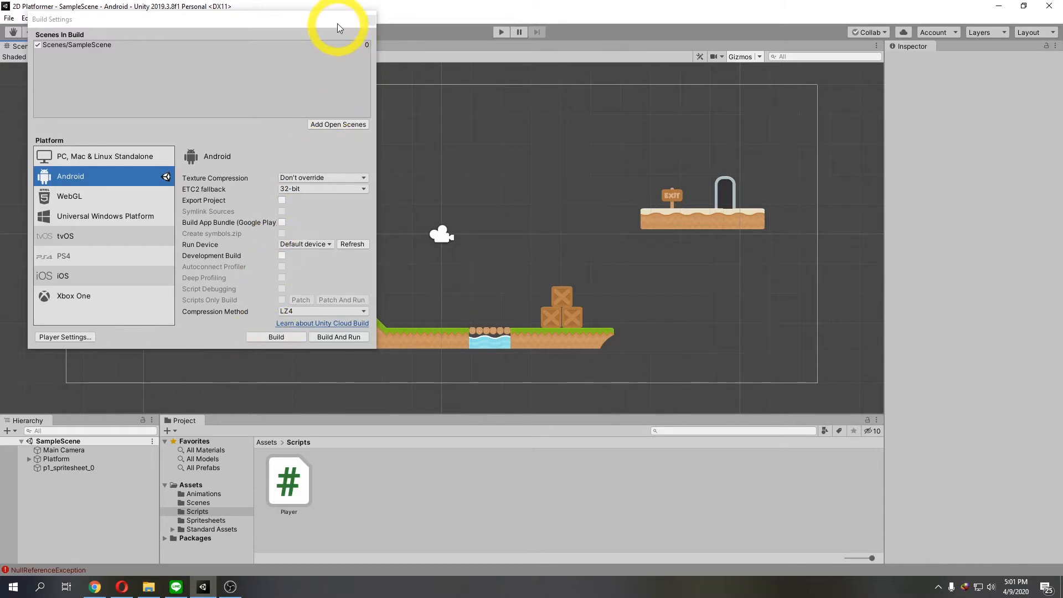
left_click_drag(338, 26, 338, 40)
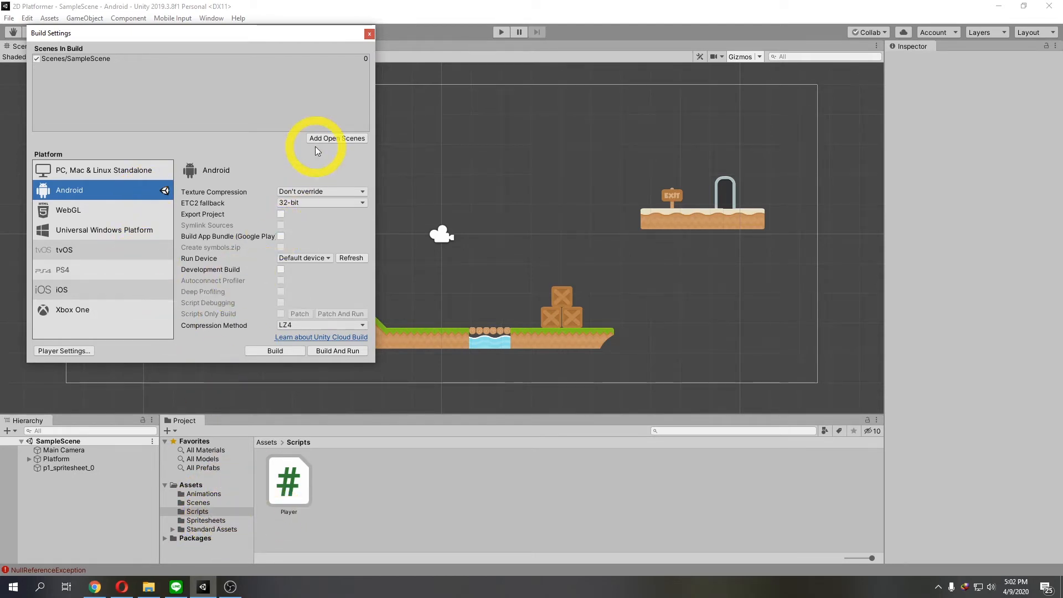
left_click(369, 35)
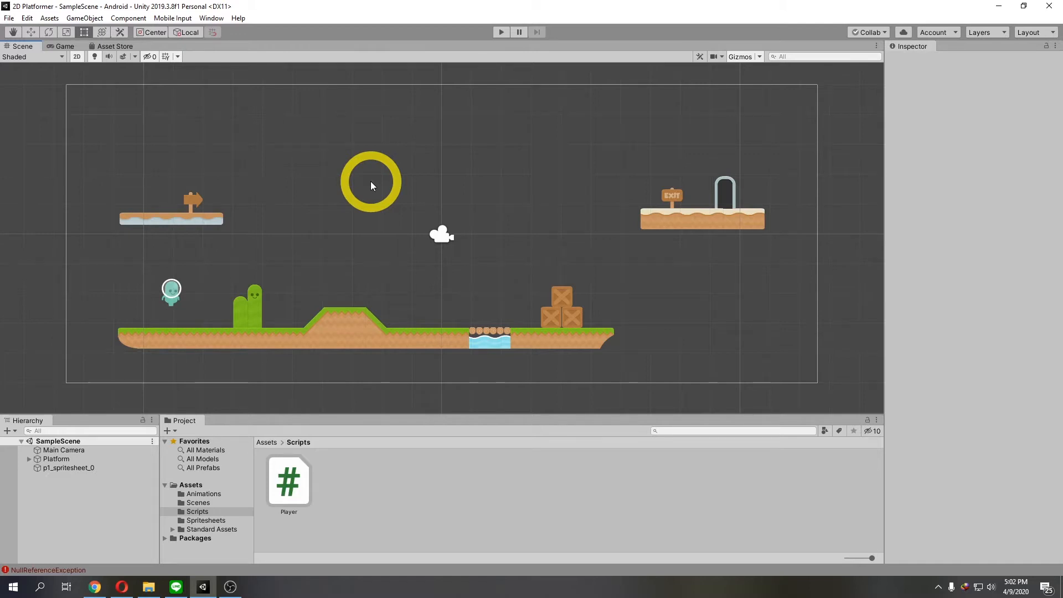
Run the platformer scene in play mode for a short check and stop it.
left_click(501, 33)
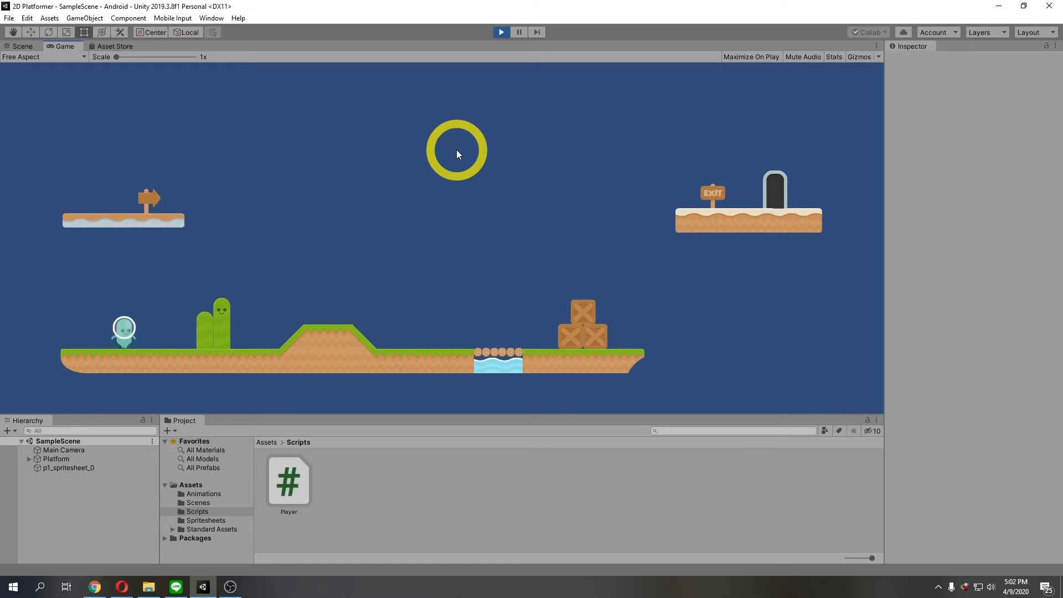
left_click(501, 32)
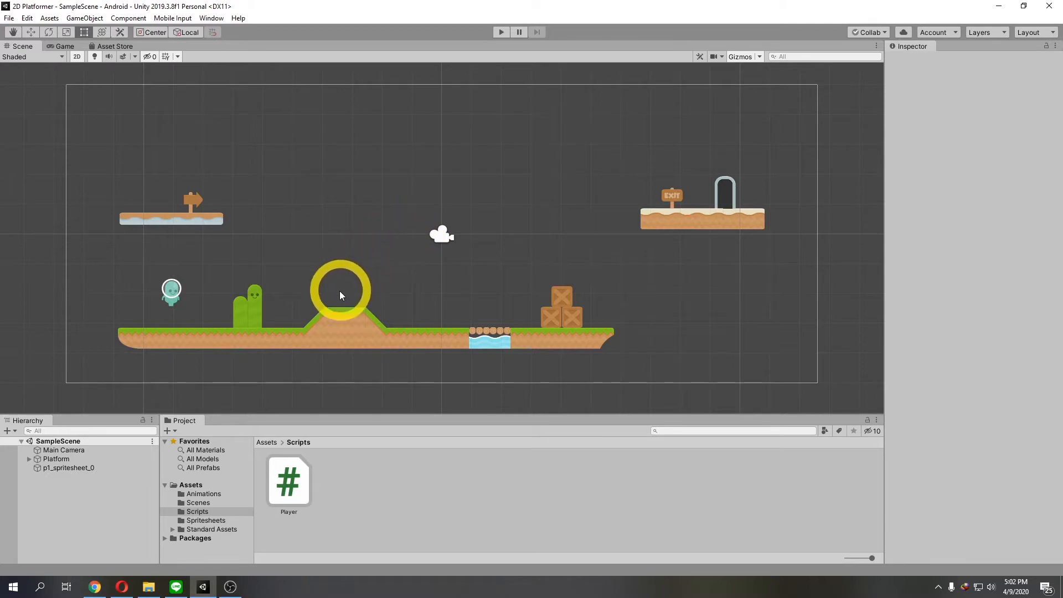
Open the Prefabs folder of CrossPlatformInput inside the project's Standard Assets.
left_click(216, 529)
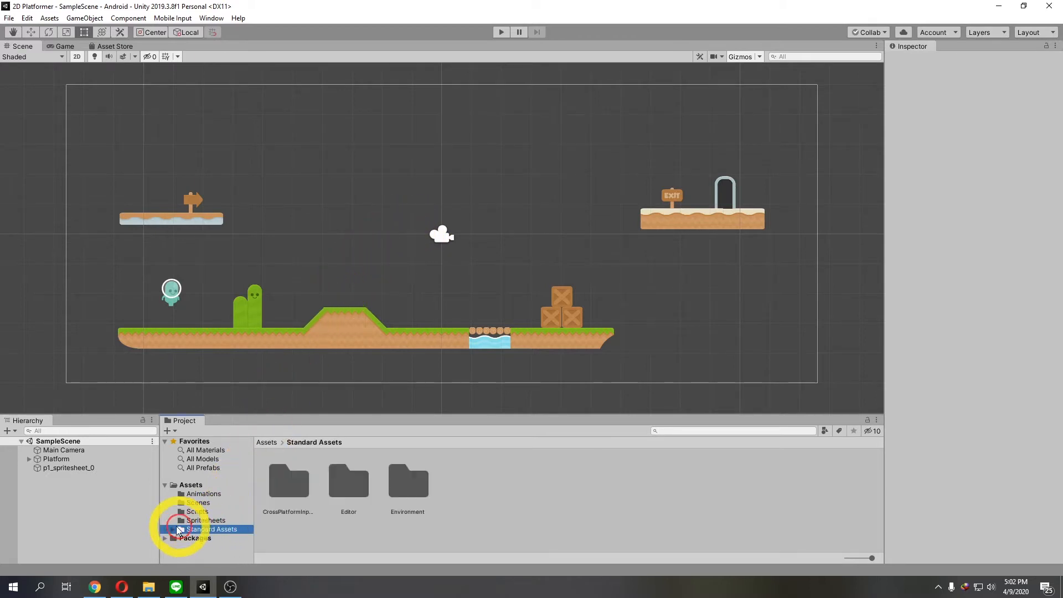
left_click(172, 529)
left_click(224, 530)
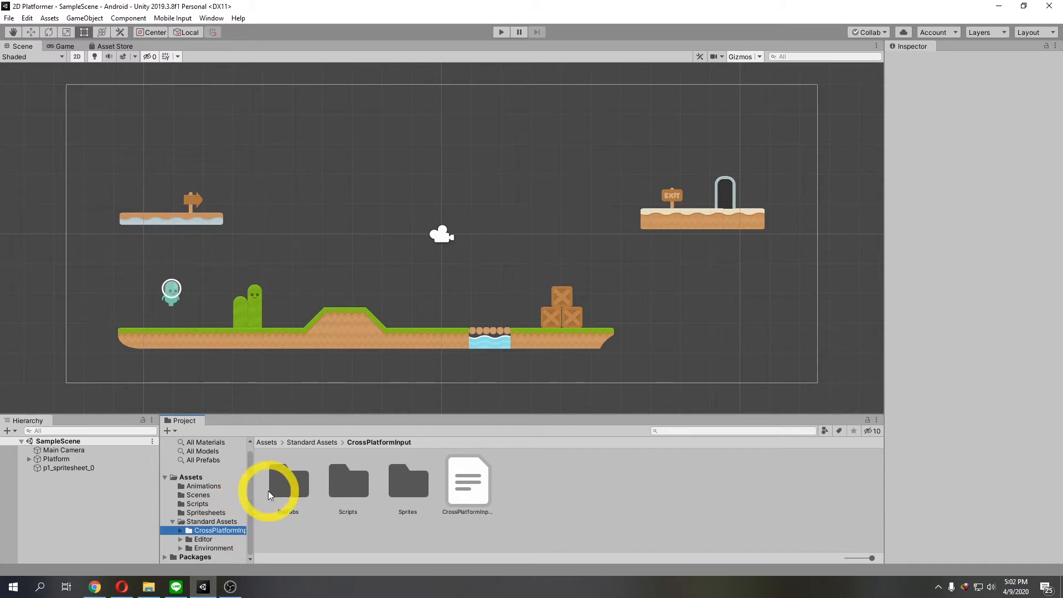
left_click(180, 530)
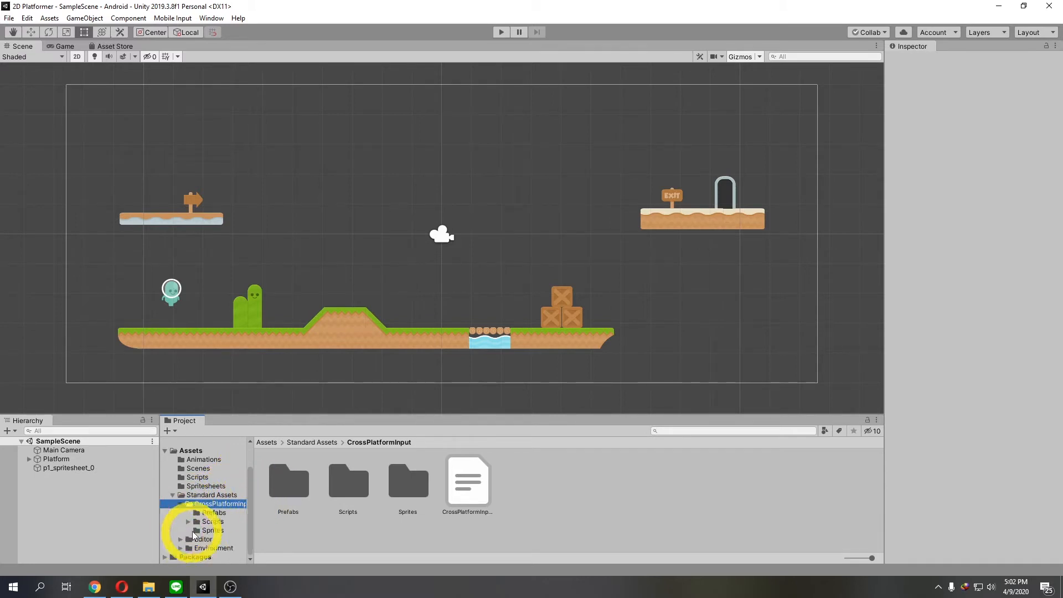
left_click(208, 512)
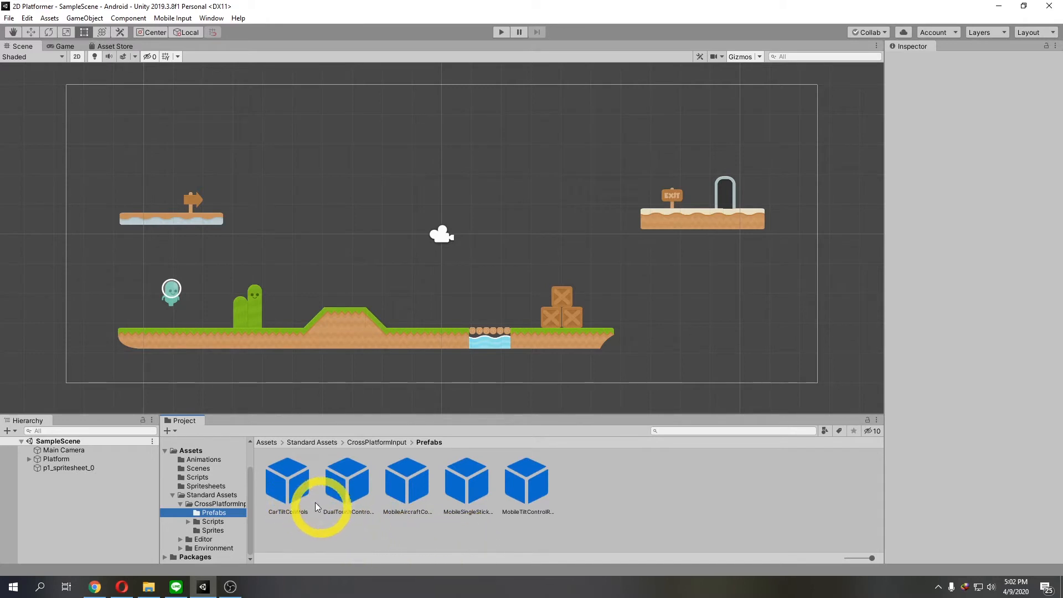
Look through the mobile control prefabs and add MobileSingleStickControl to the SampleScene hierarchy.
left_click(290, 486)
left_click(400, 487)
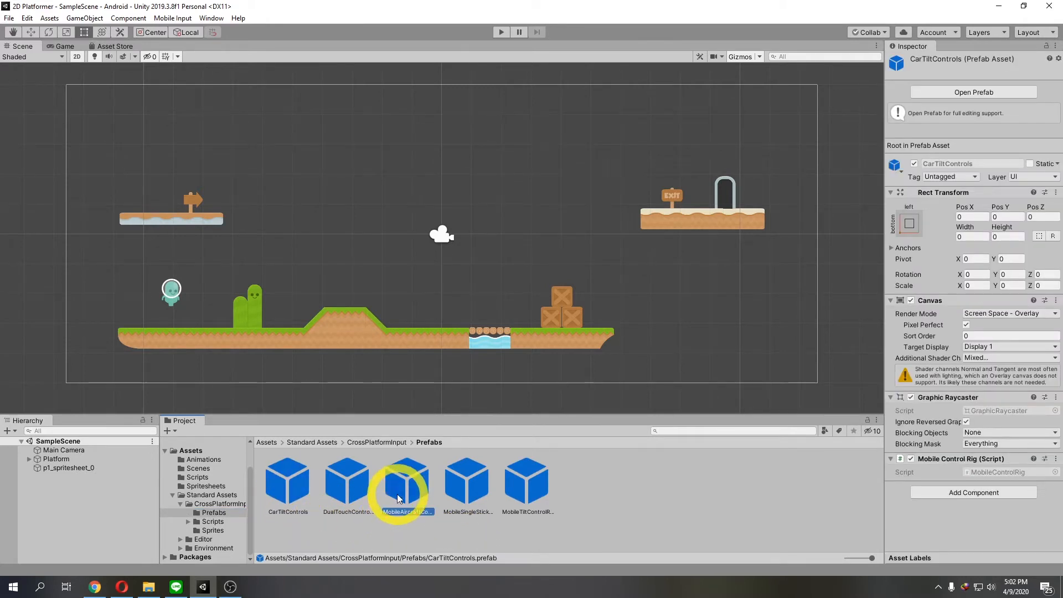
left_click(513, 490)
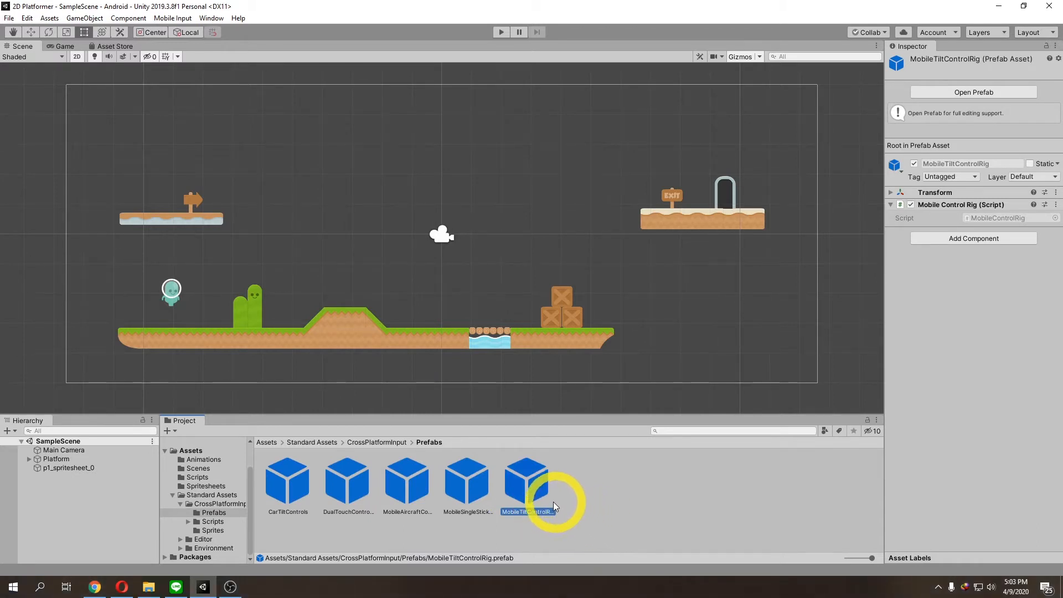
left_click(481, 502)
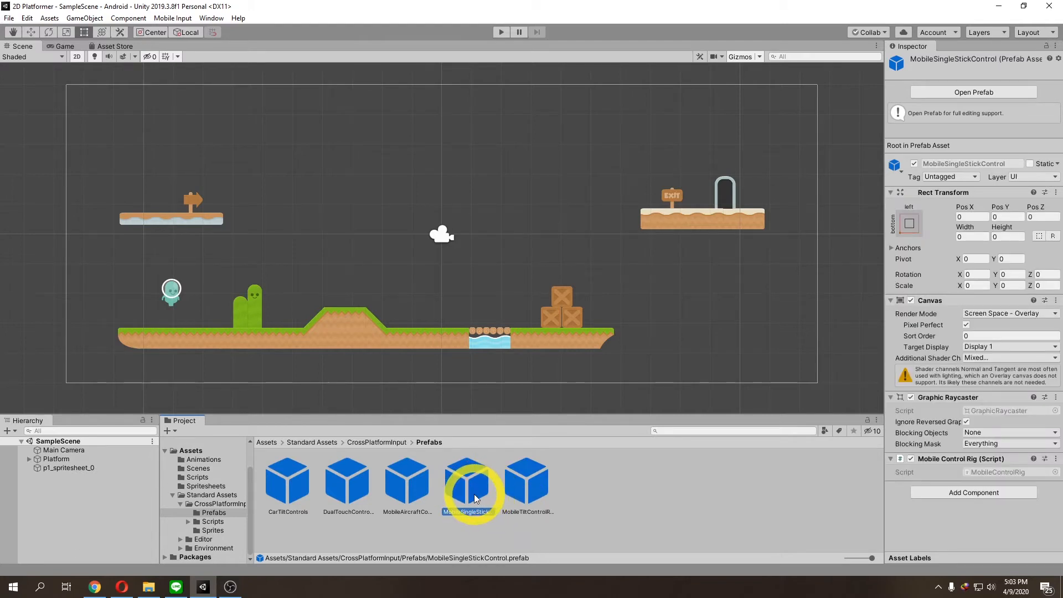
left_click_drag(472, 487, 85, 487)
left_click(72, 513)
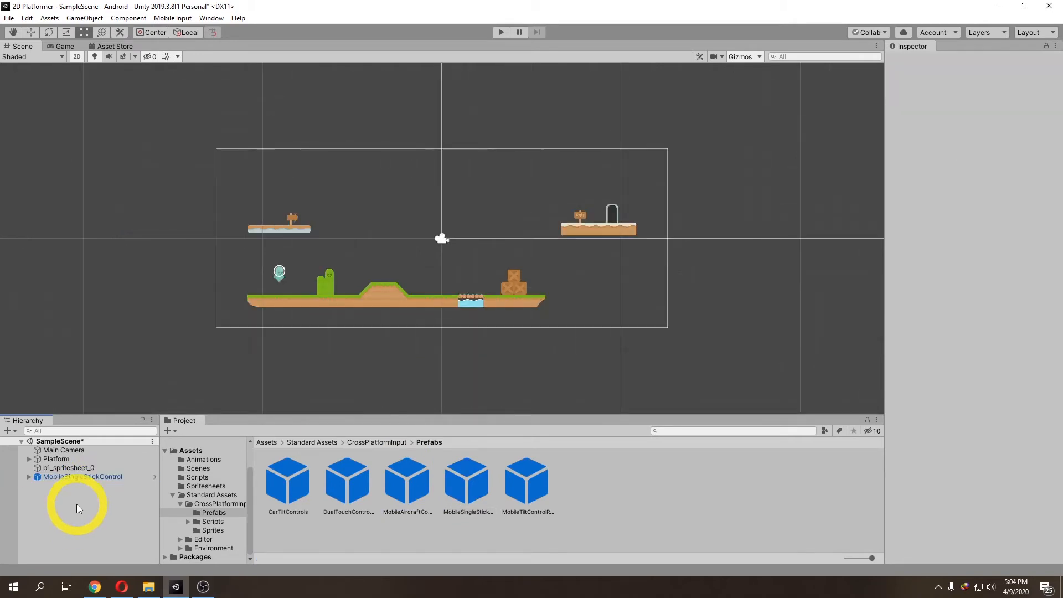
Examine the MobileSingleStickControl canvas in the scene, including its joystick, jump button area and size relative to the level.
left_click(85, 477)
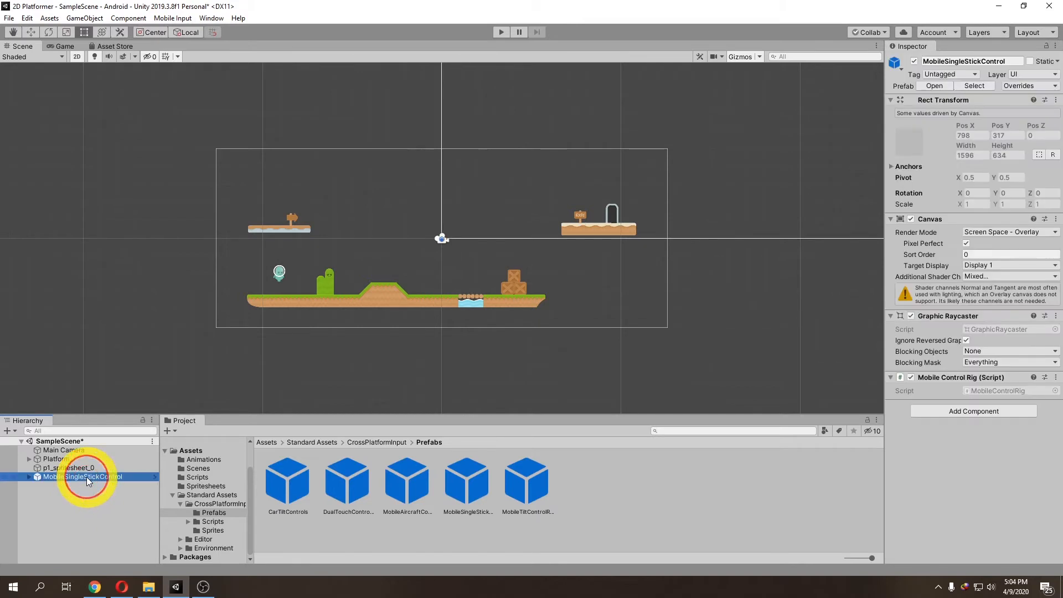
key("f")
scroll(403, 297, "up", 8)
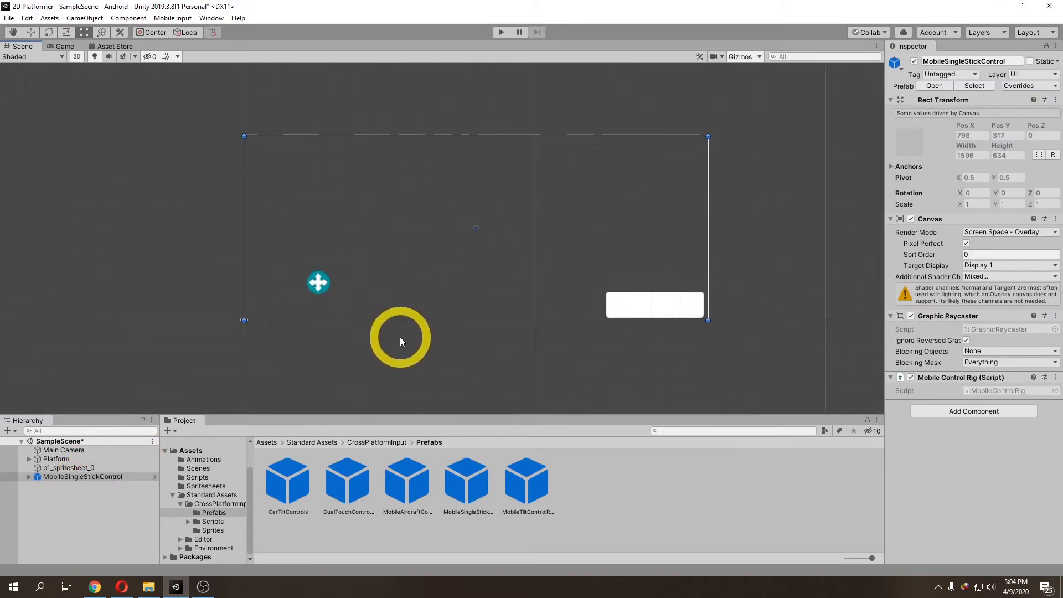
scroll(391, 328, "up", 3)
middle_click_drag(296, 339, 387, 356)
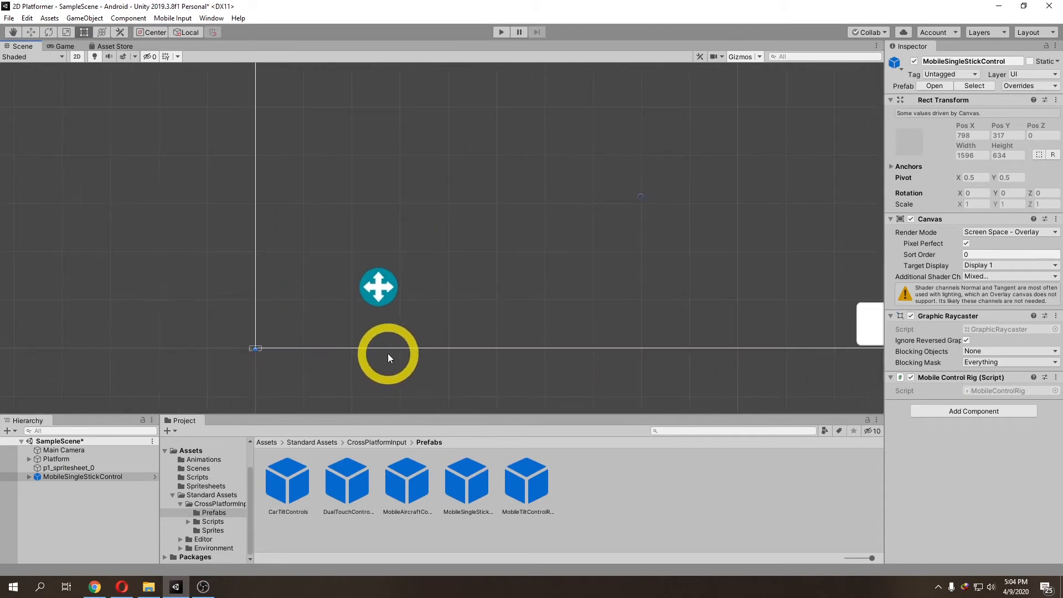
scroll(367, 351, "up", 3)
scroll(368, 350, "down", 6)
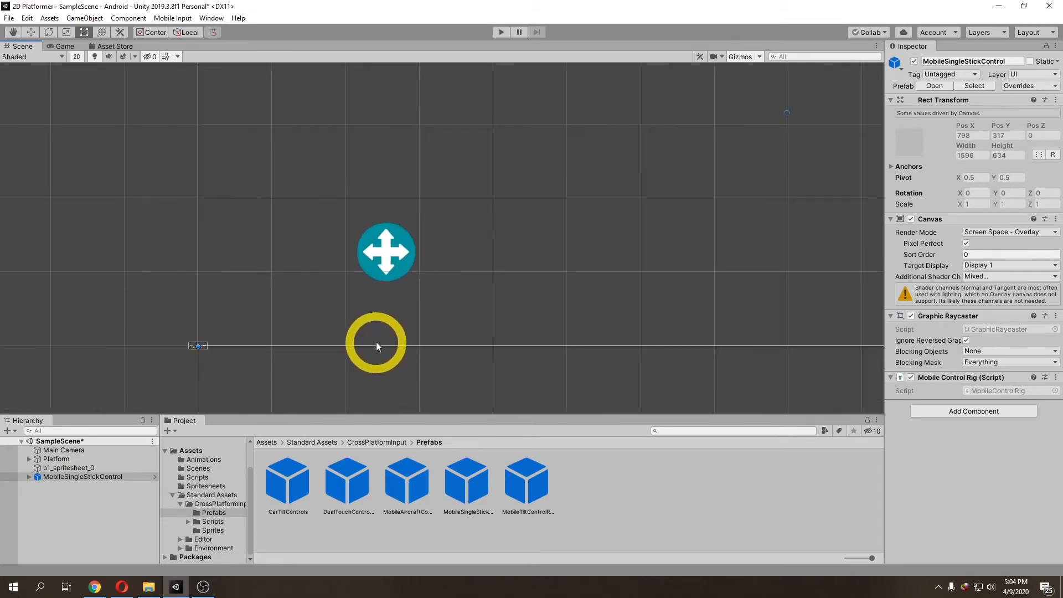
middle_click_drag(463, 324, 445, 337)
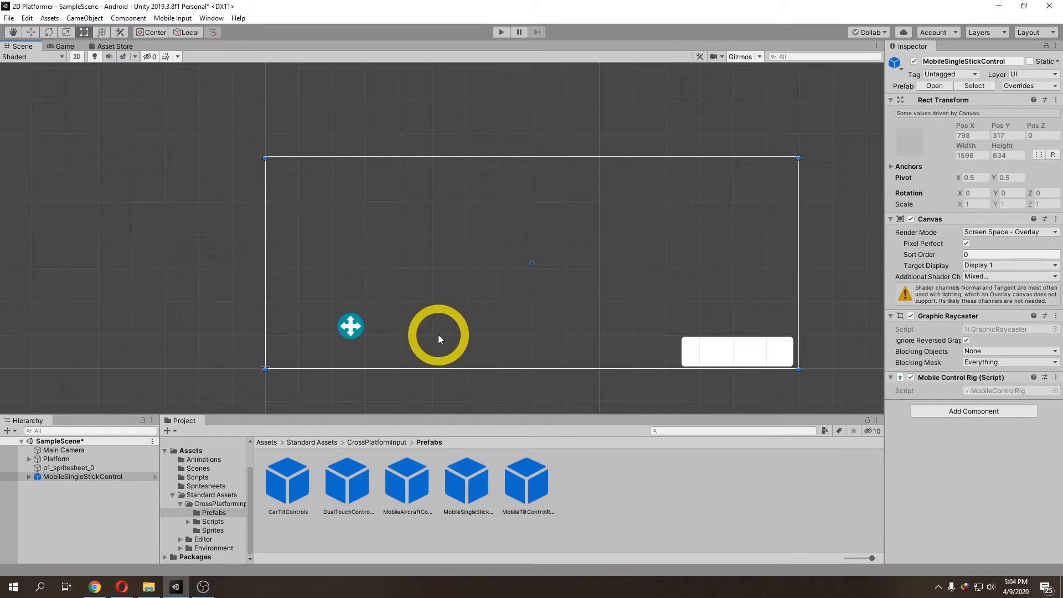
middle_click_drag(369, 346, 448, 313)
scroll(374, 370, "up", 5)
scroll(375, 369, "up", 5)
middle_click_drag(338, 318, 369, 358)
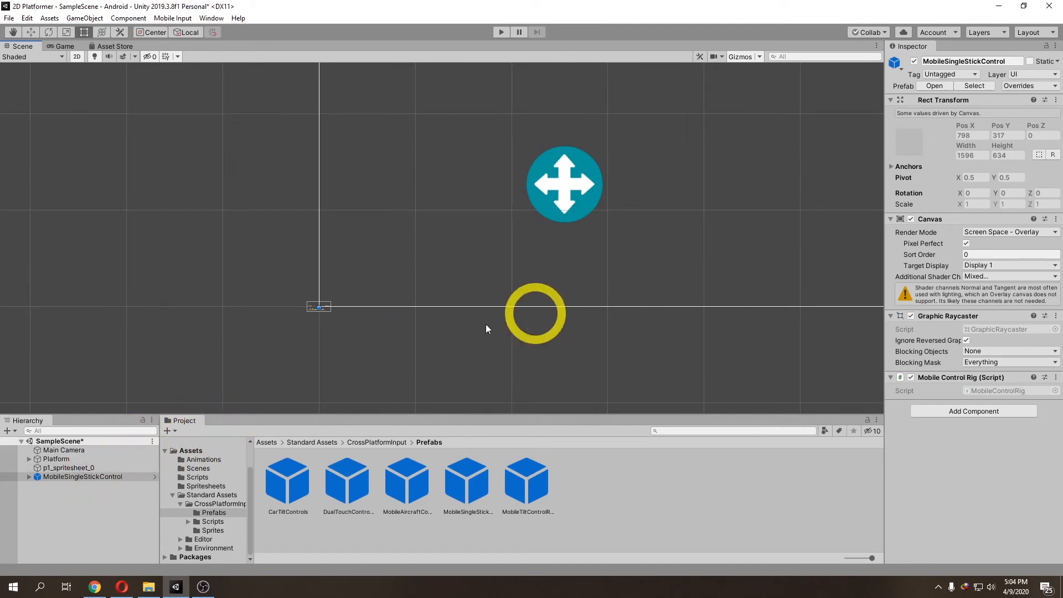
middle_click_drag(328, 338, 440, 368)
scroll(443, 360, "down", 6)
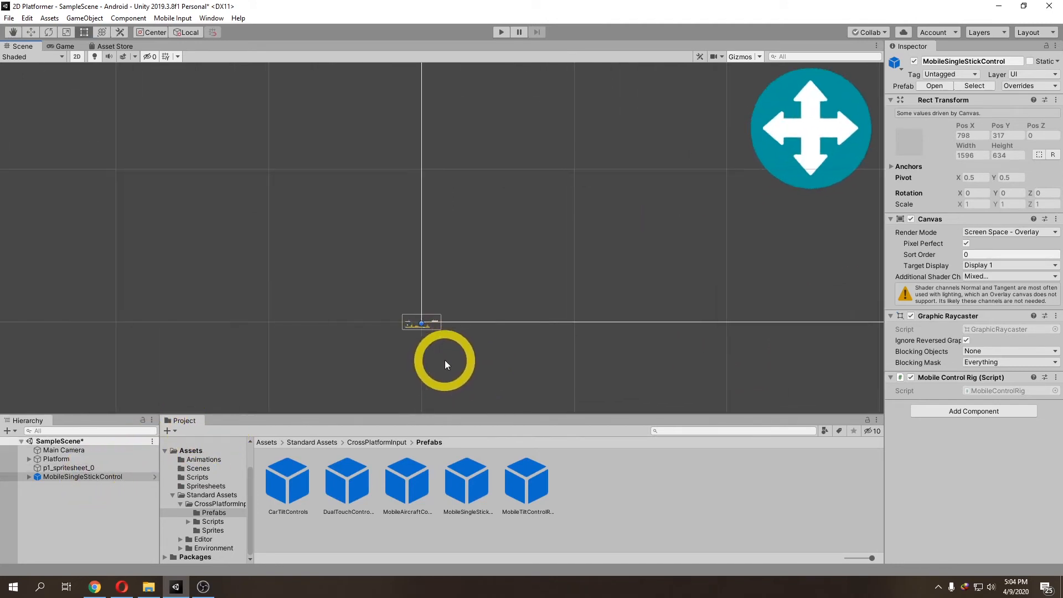
Frame the scene view on the Main Camera and clear the selection.
double_click(94, 450)
middle_click_drag(457, 351, 450, 372)
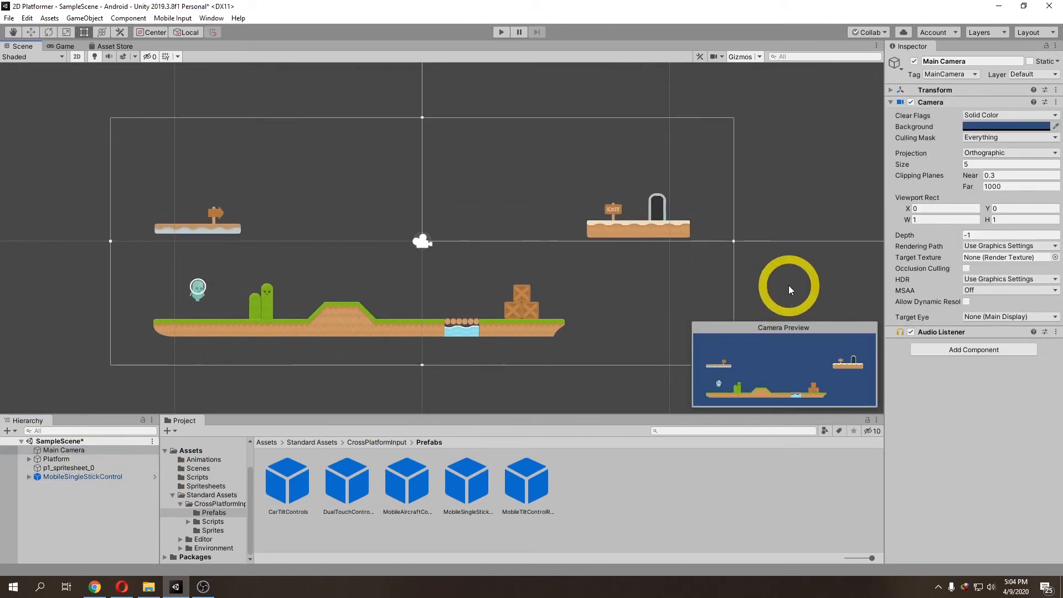
left_click(789, 288)
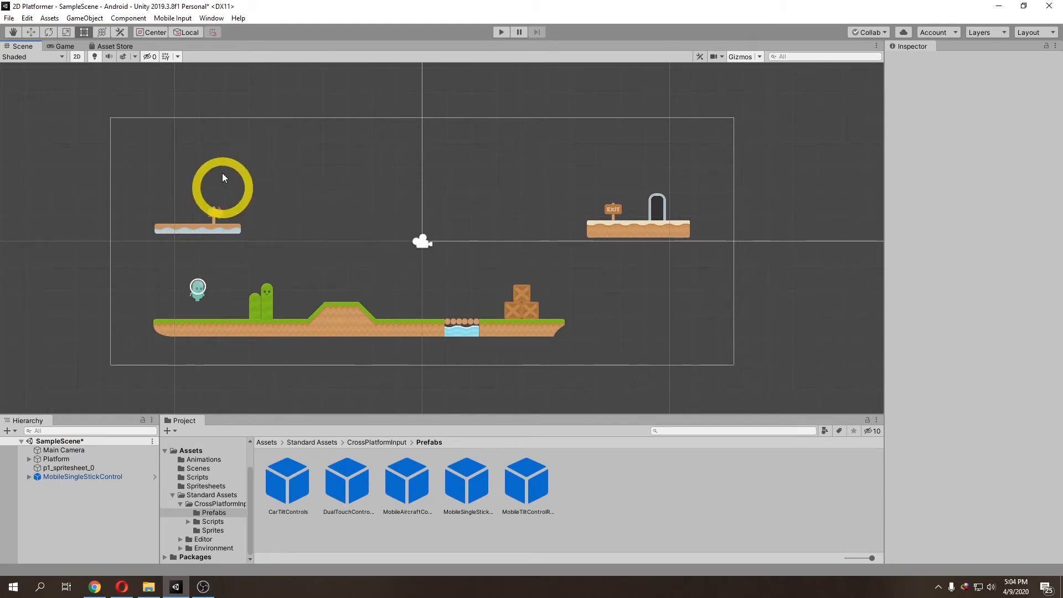
Preview the on-screen controls in the Game view, run the game and move the player with the joystick.
left_click(70, 47)
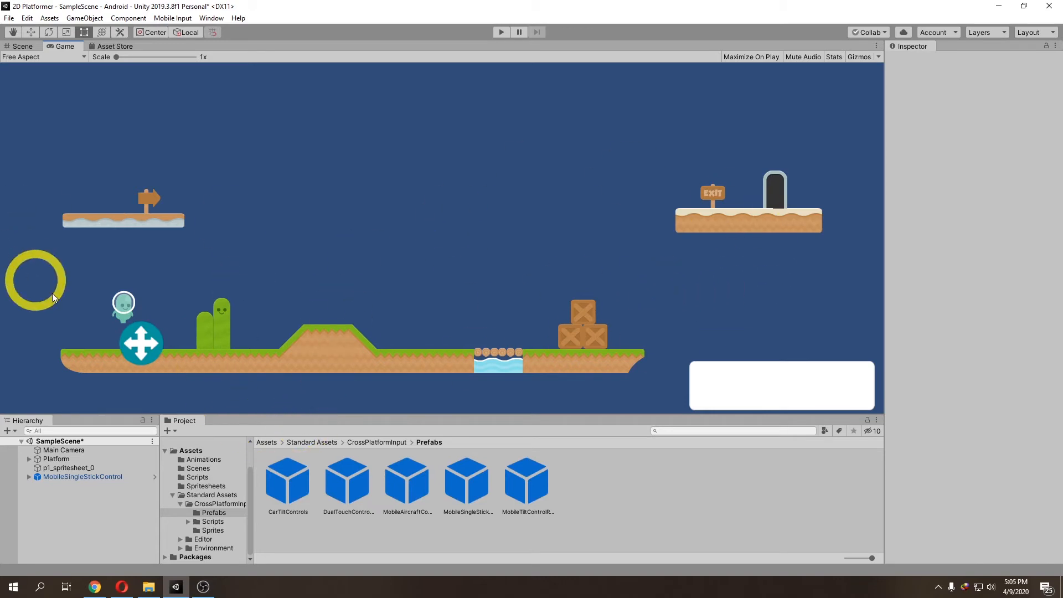
left_click(501, 32)
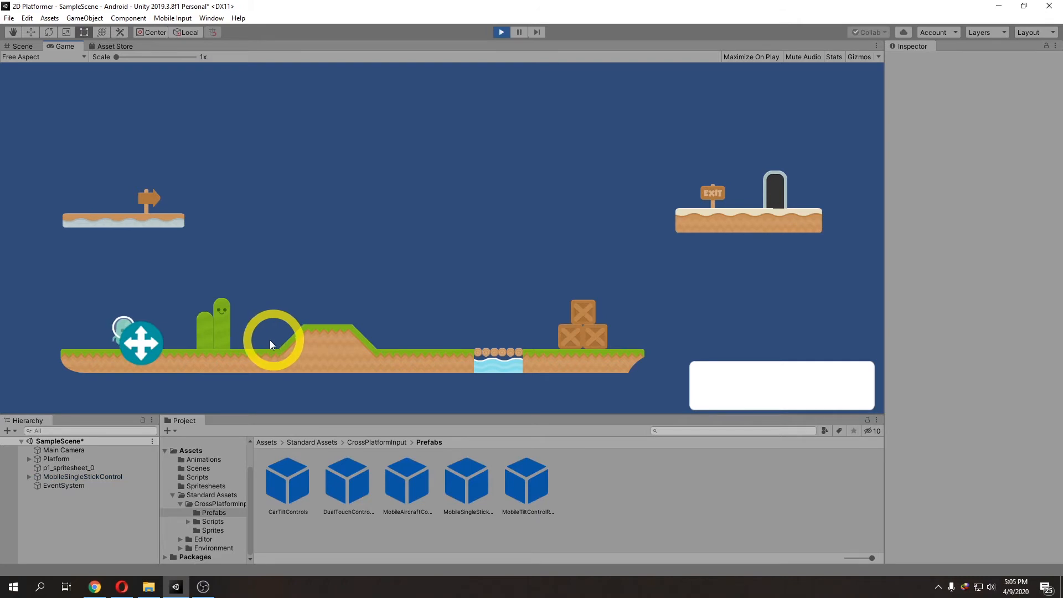
left_click_drag(142, 343, 166, 335)
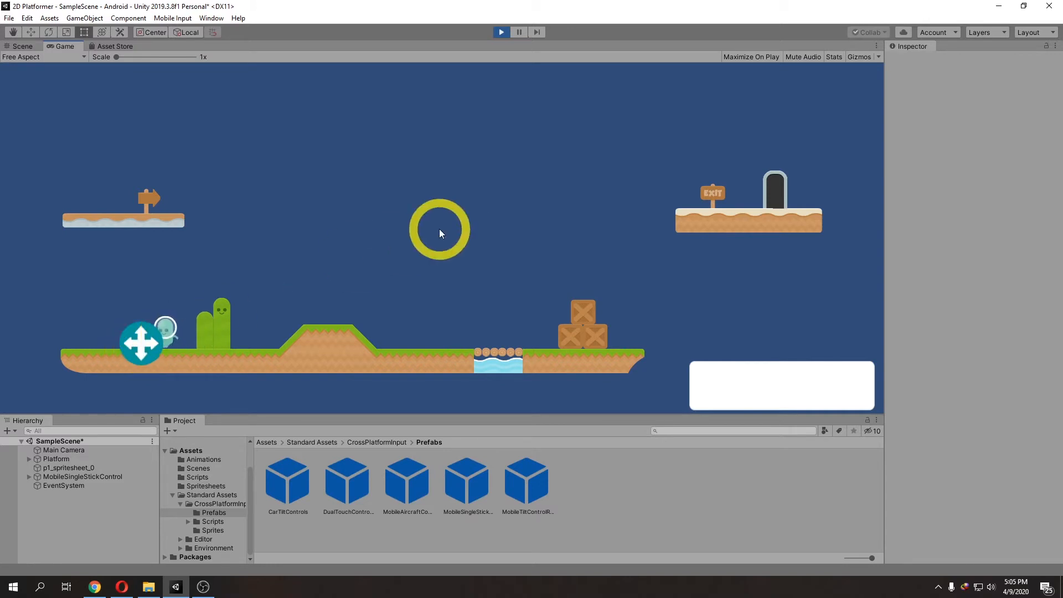
Stop the running game, preview the Game view in 16:9 Portrait and set its aspect ratio to 16:9 Landscape.
left_click(501, 32)
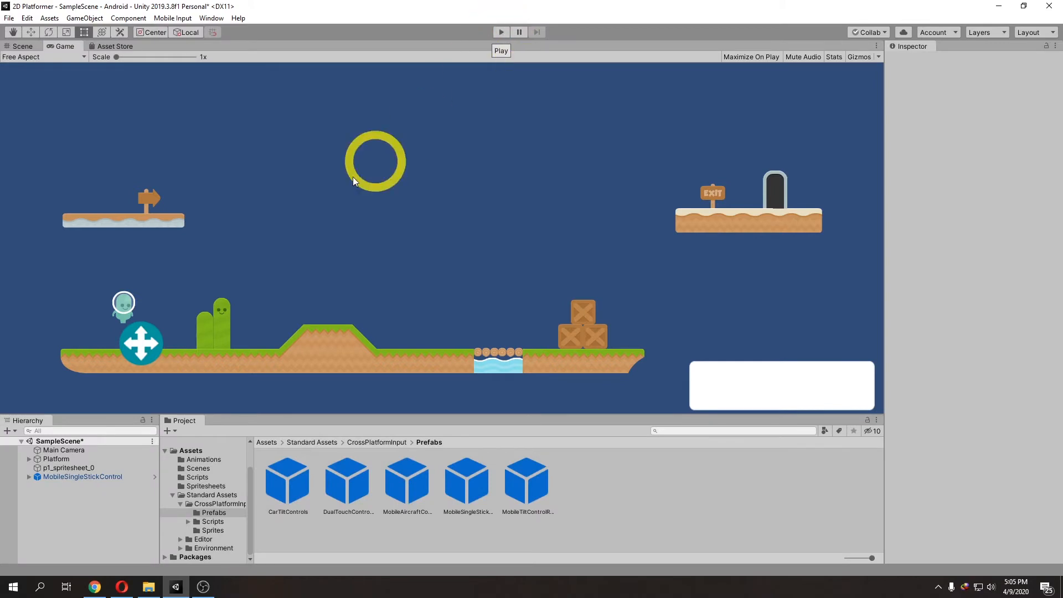
left_click(29, 46)
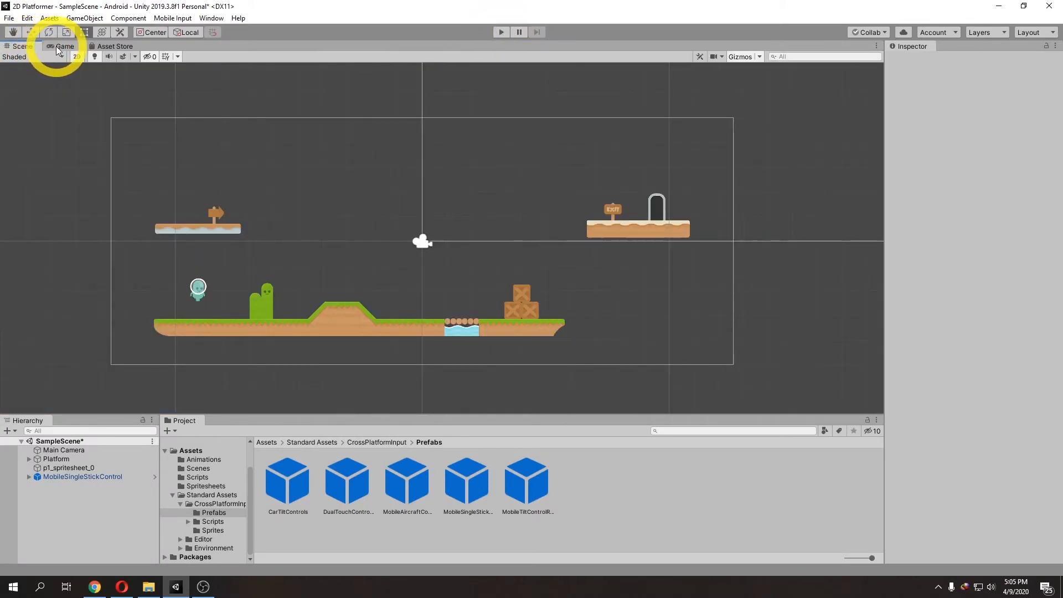
left_click(59, 47)
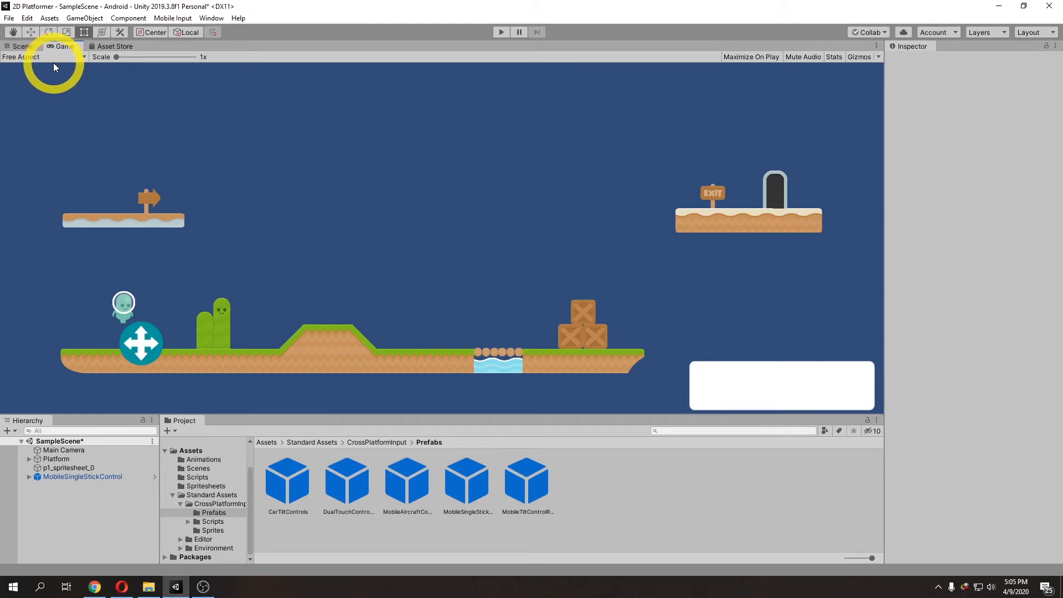
left_click(80, 57)
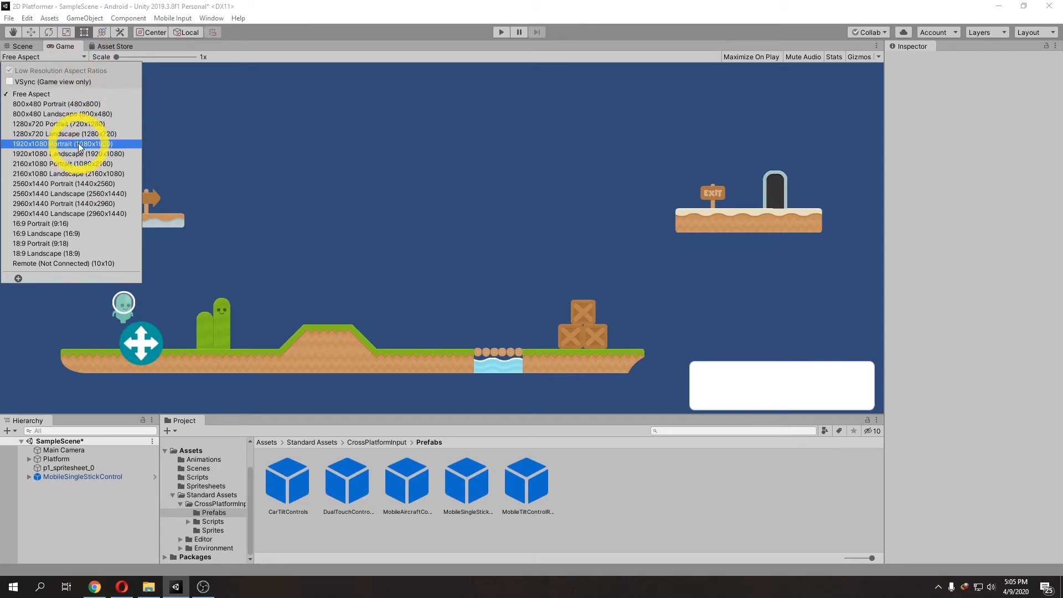
left_click(100, 223)
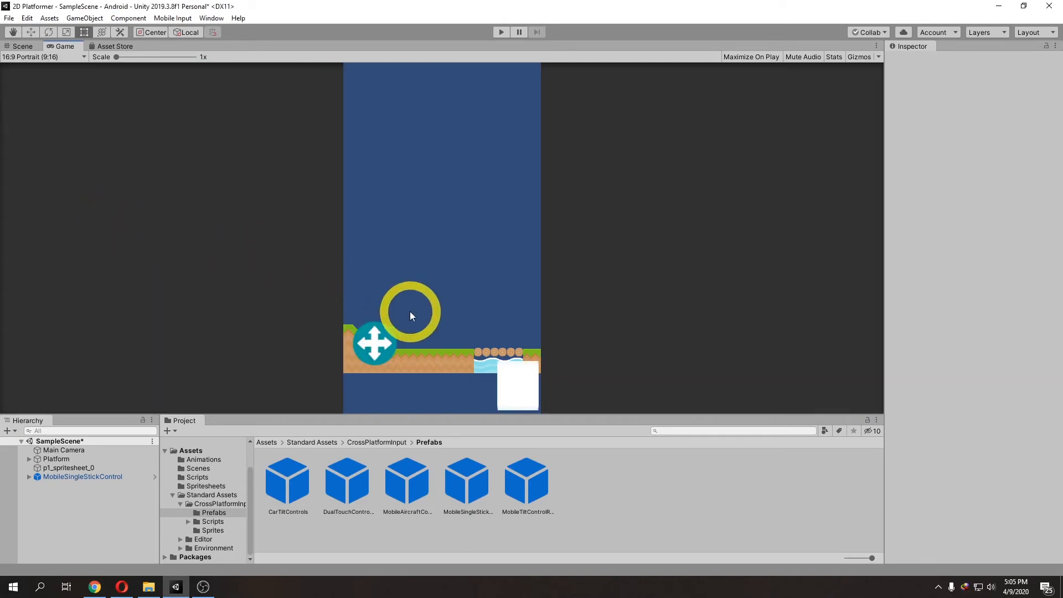
left_click(56, 57)
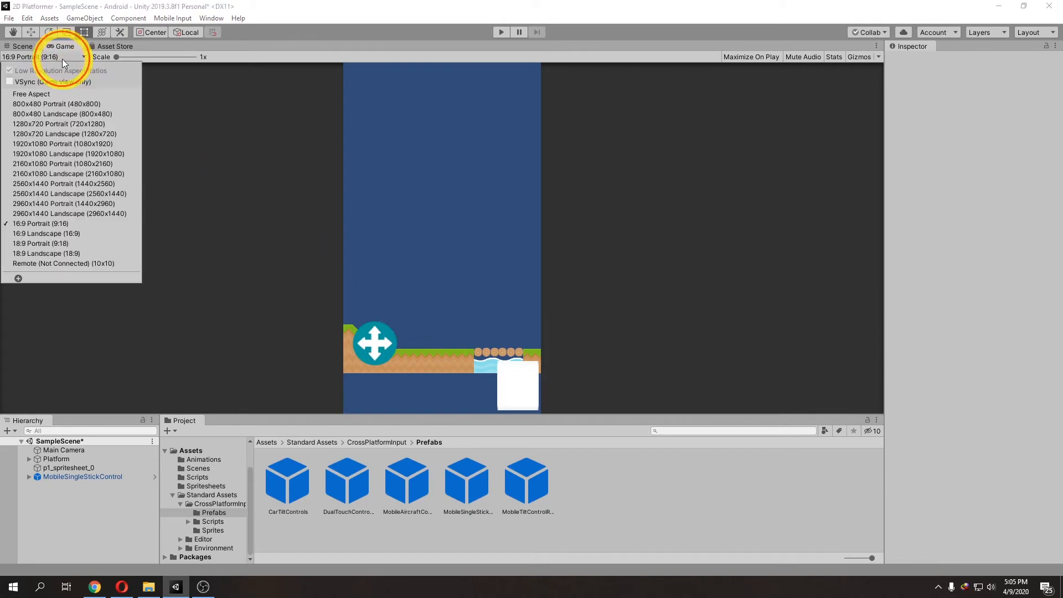
left_click(88, 232)
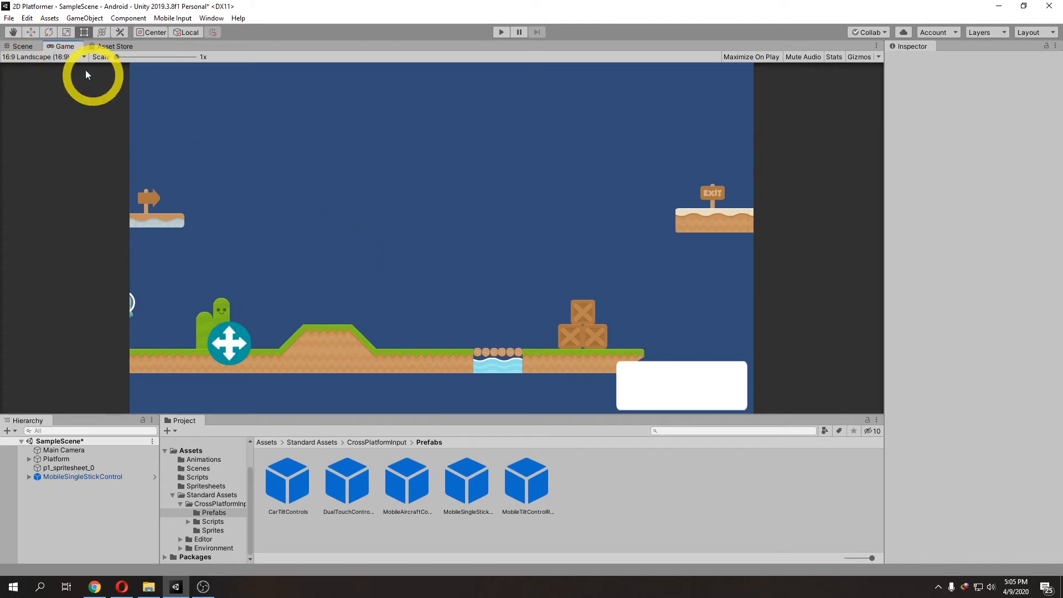
Move the Main Camera left in the scene so its frame covers the player and the whole ground platform.
left_click(22, 46)
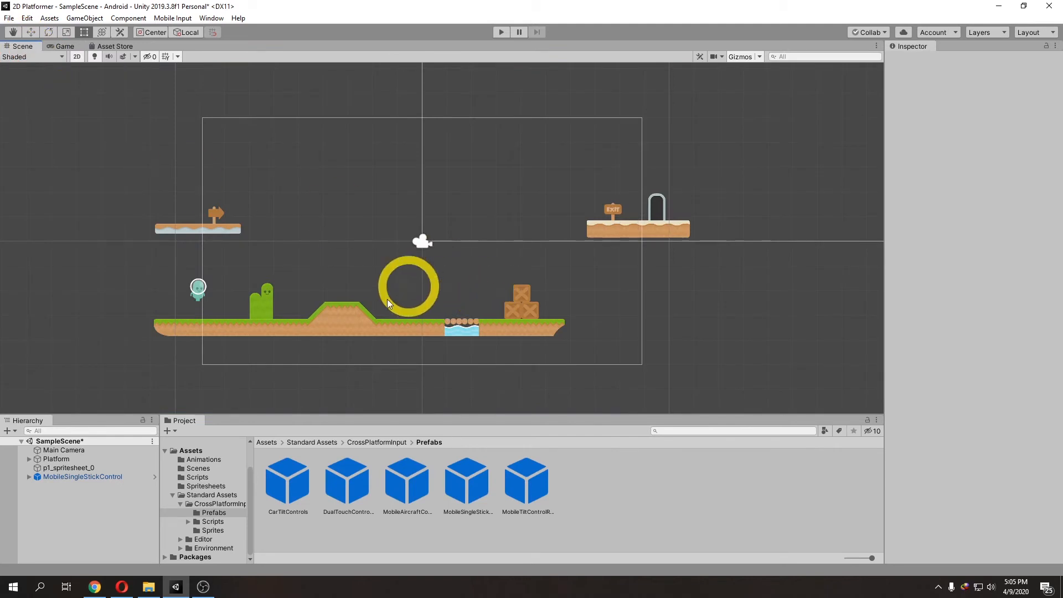
left_click(72, 449)
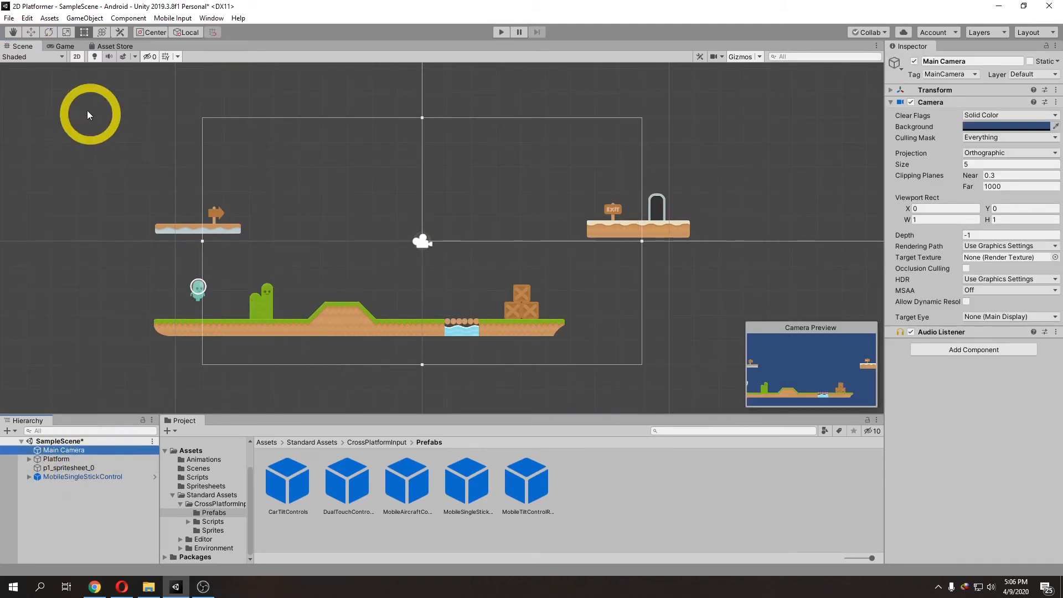
left_click(31, 33)
left_click_drag(457, 239, 397, 241)
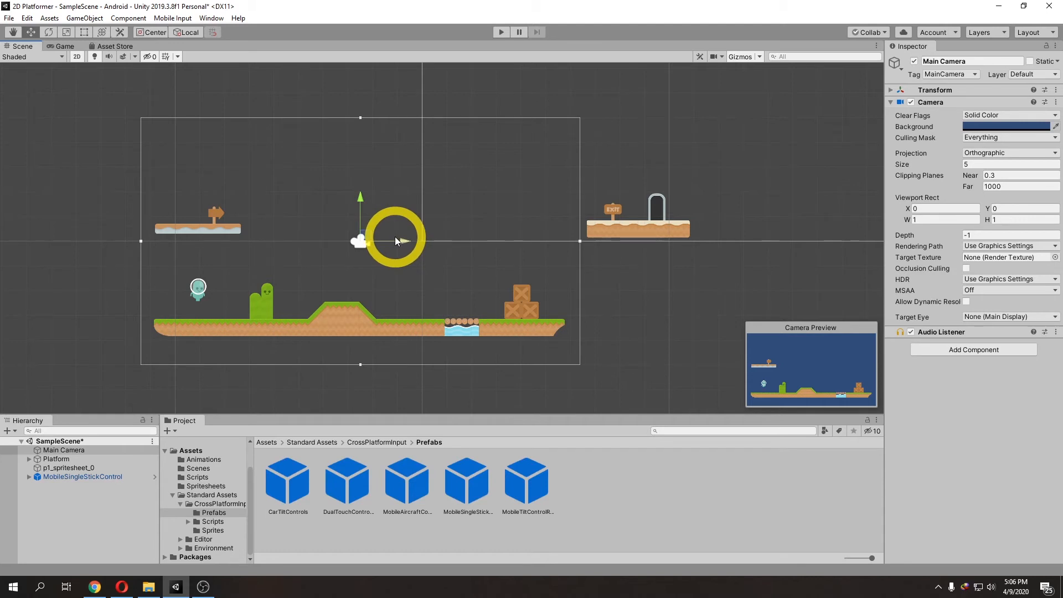
Compare the joystick's size in the Game view at 1920x1080 Landscape and 2960x1440 Landscape, returning to 16:9 Landscape.
left_click(64, 46)
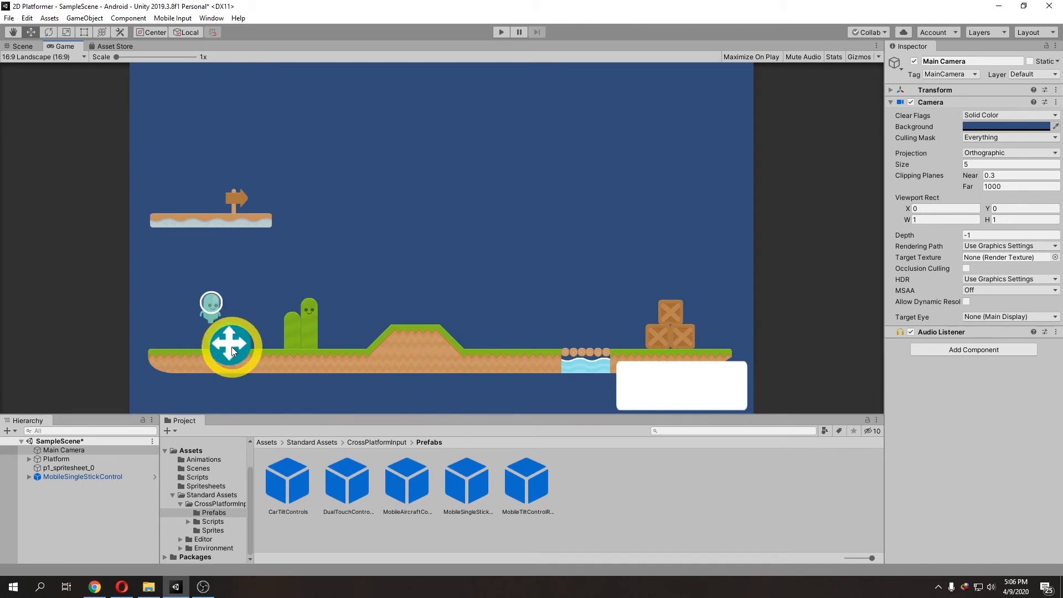
left_click(67, 58)
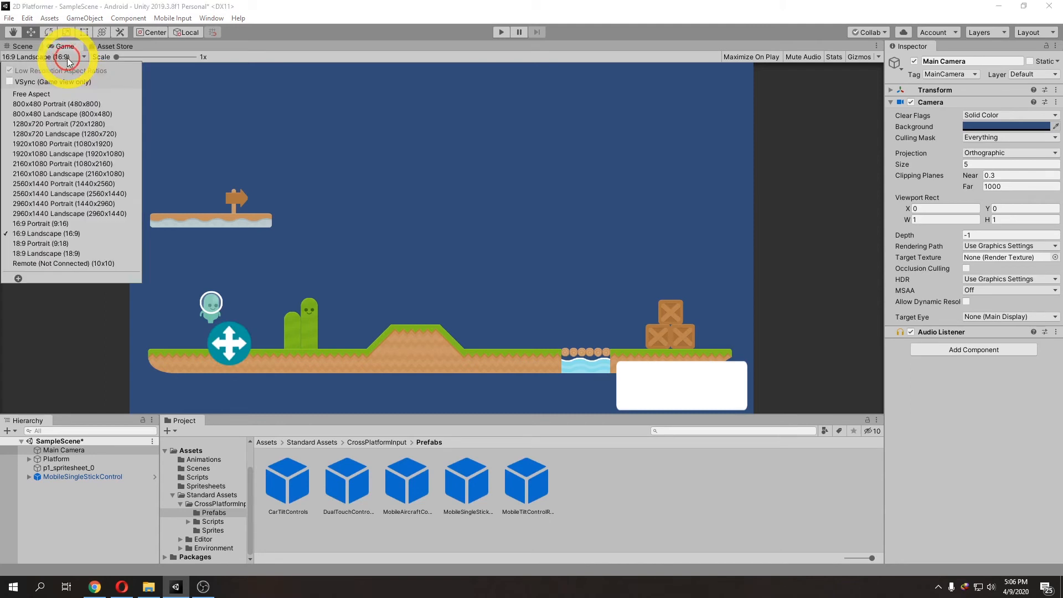
left_click(65, 153)
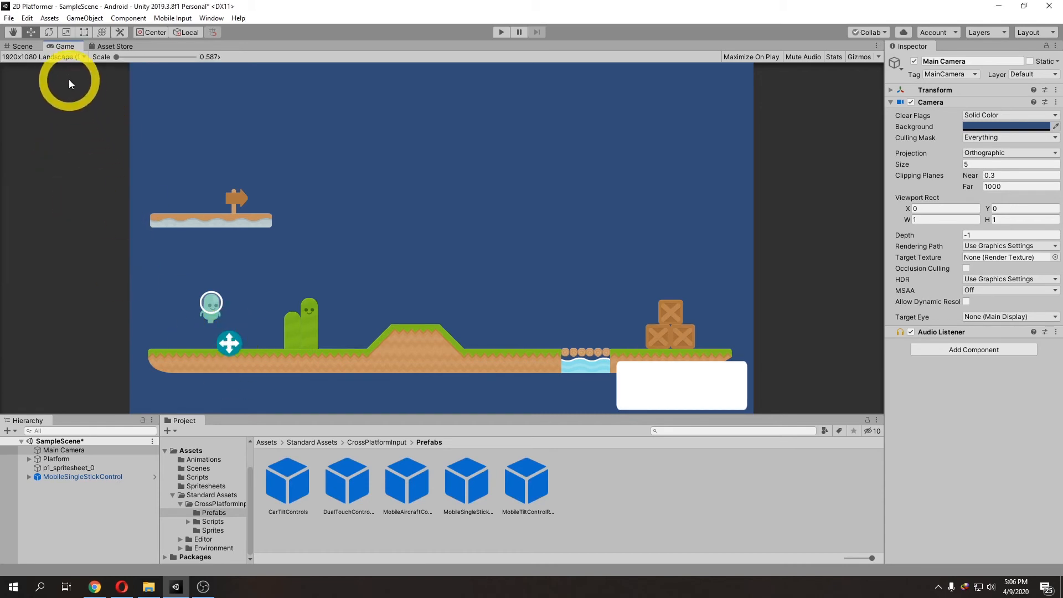
left_click(67, 62)
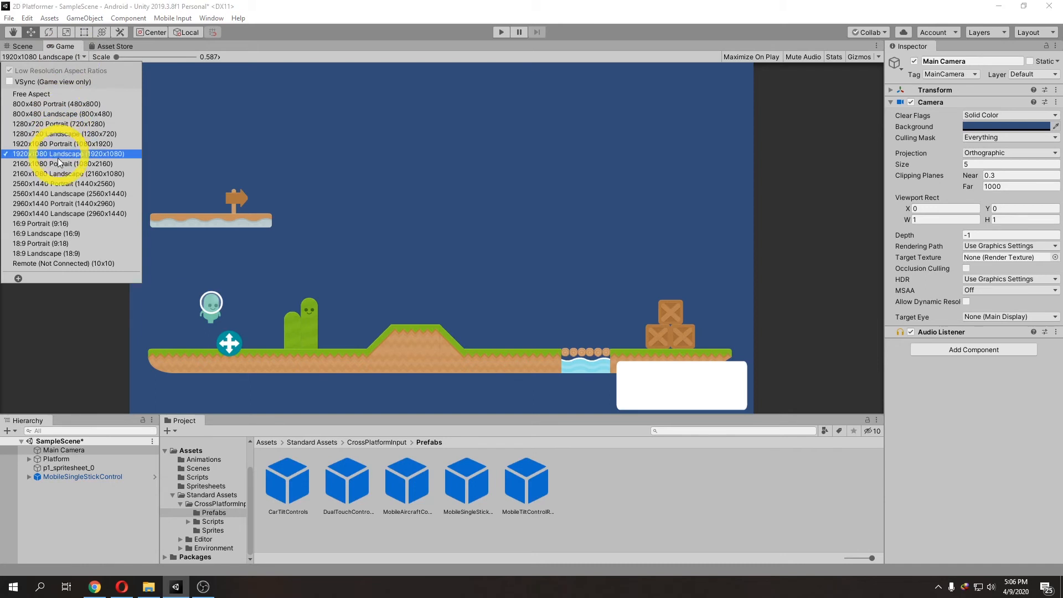
left_click(65, 214)
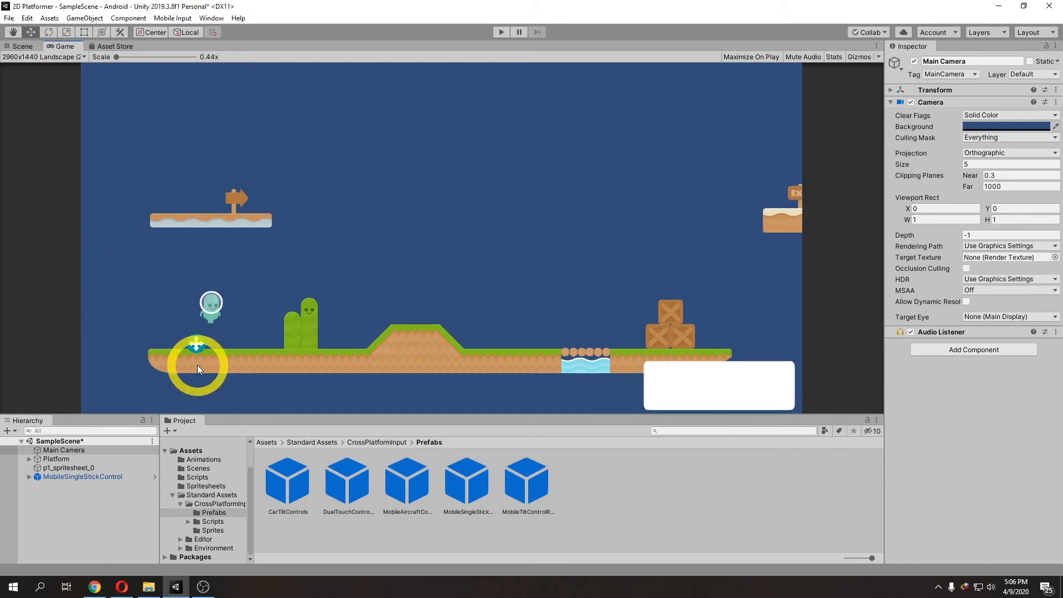
left_click(75, 56)
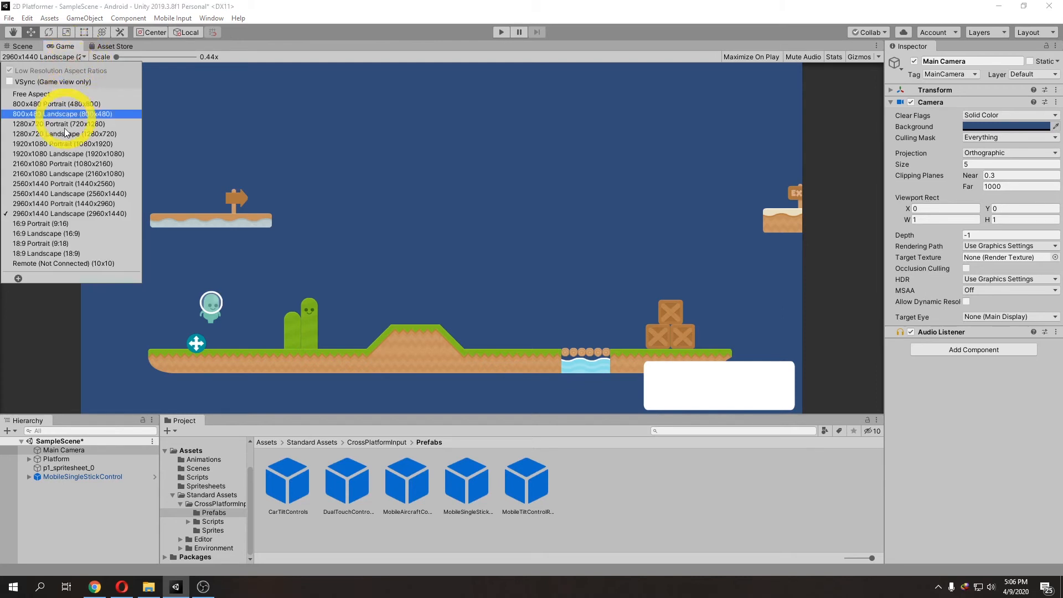
left_click(63, 234)
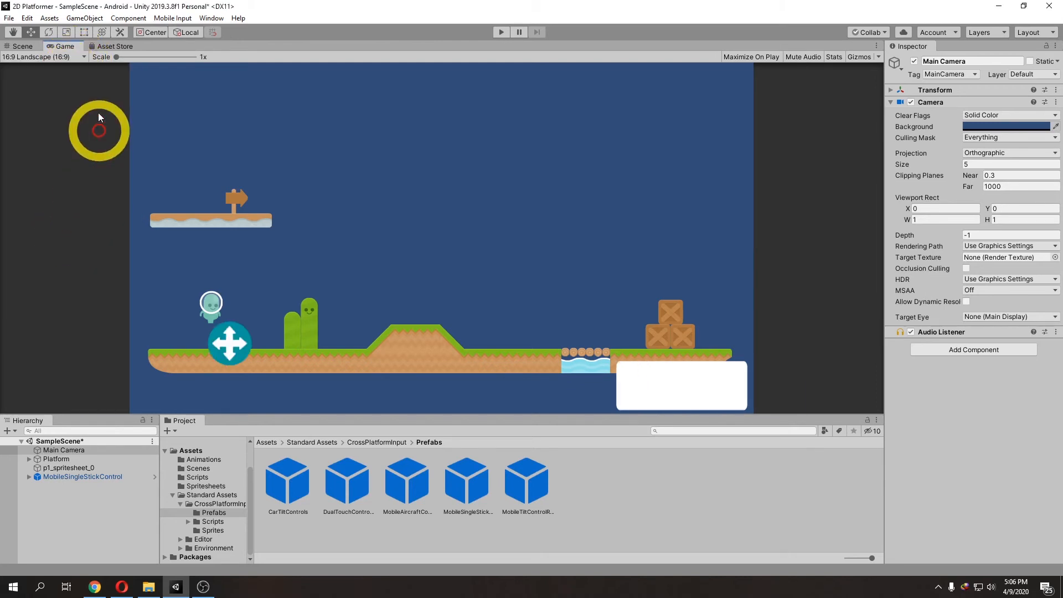
Add a Canvas Scaler component to MobileSingleStickControl.
left_click(22, 47)
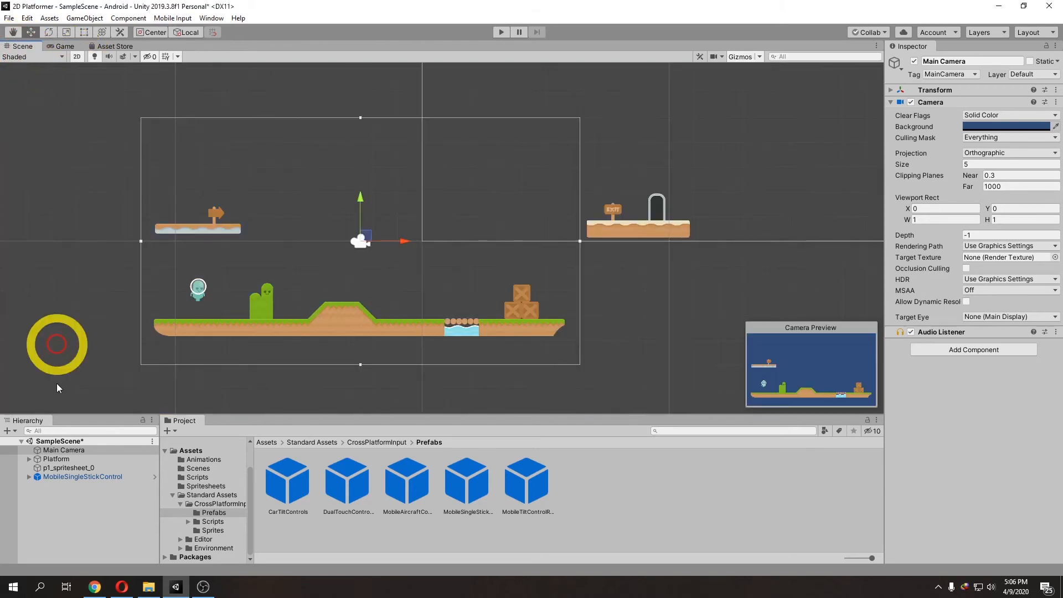
left_click(74, 476)
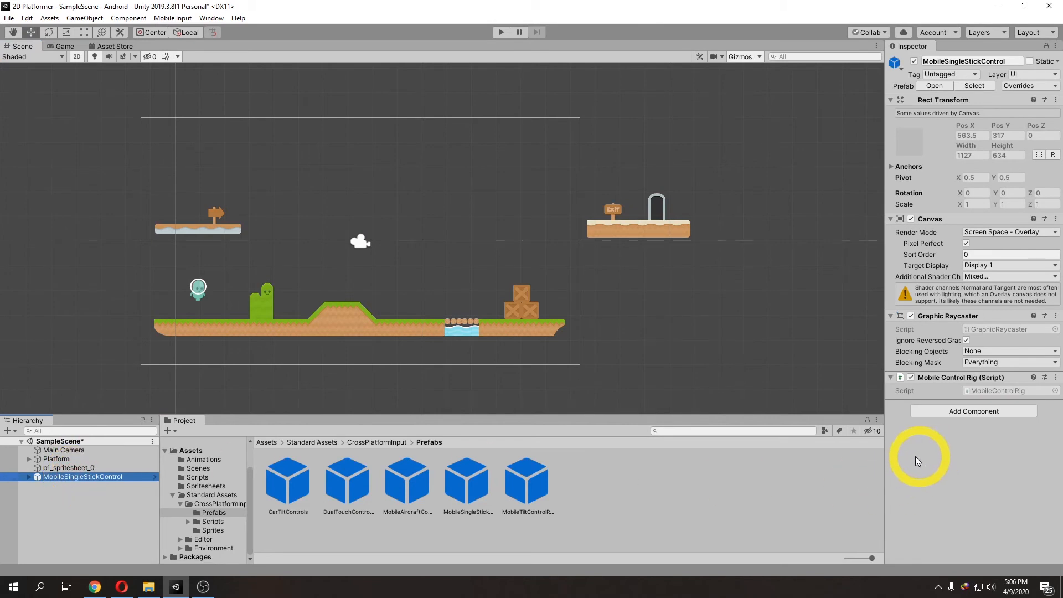
left_click(90, 497)
left_click(85, 477)
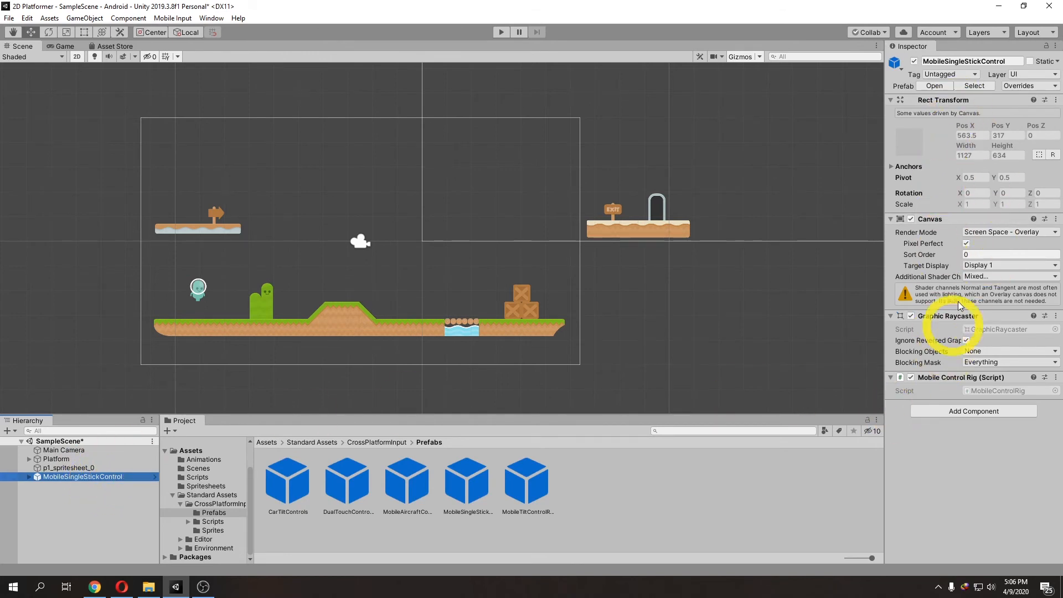
left_click(964, 414)
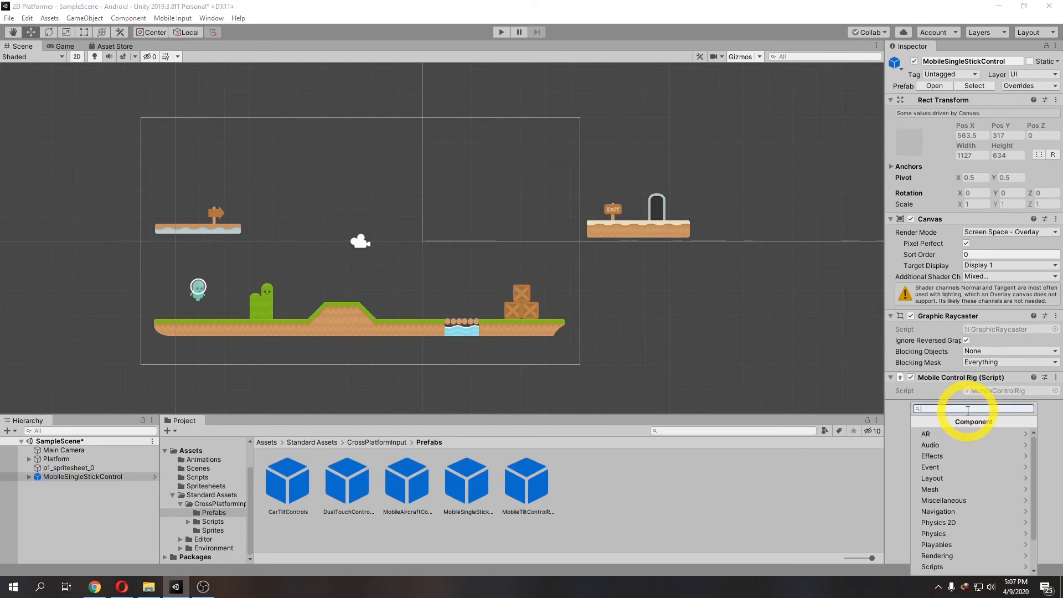
type("canvas")
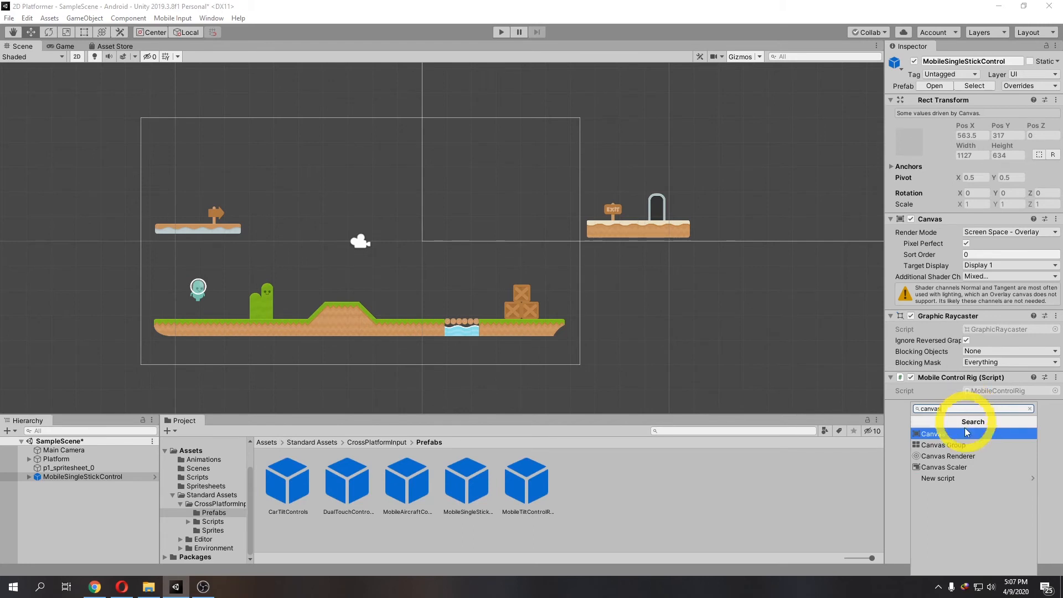
left_click(958, 466)
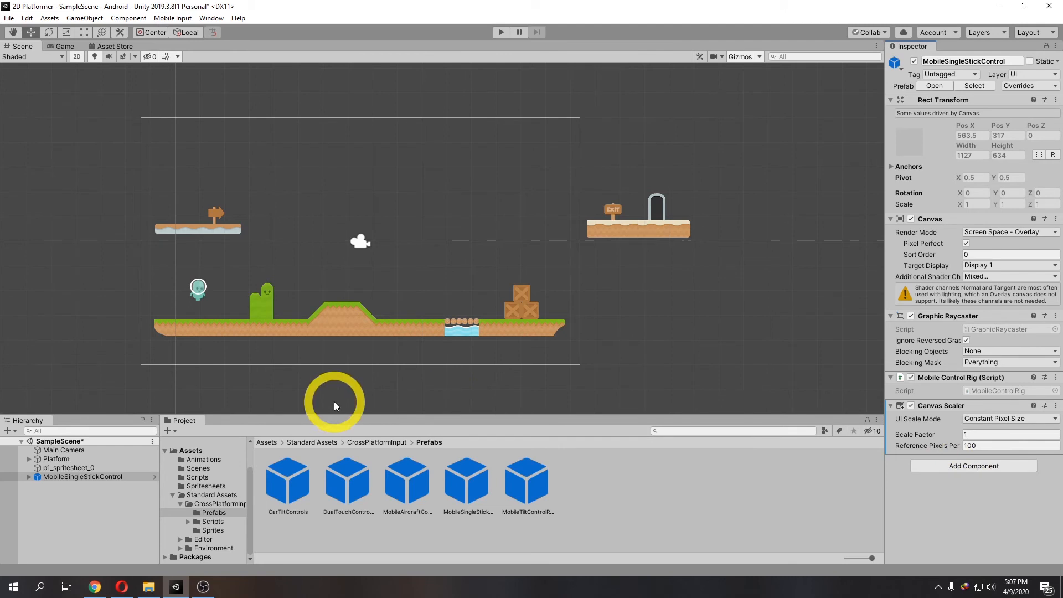
Frame the MobileSingleStickControl canvas in the scene and set its Canvas Scaler's UI Scale Mode to Scale With Screen Size.
double_click(88, 476)
scroll(443, 336, "up", 9)
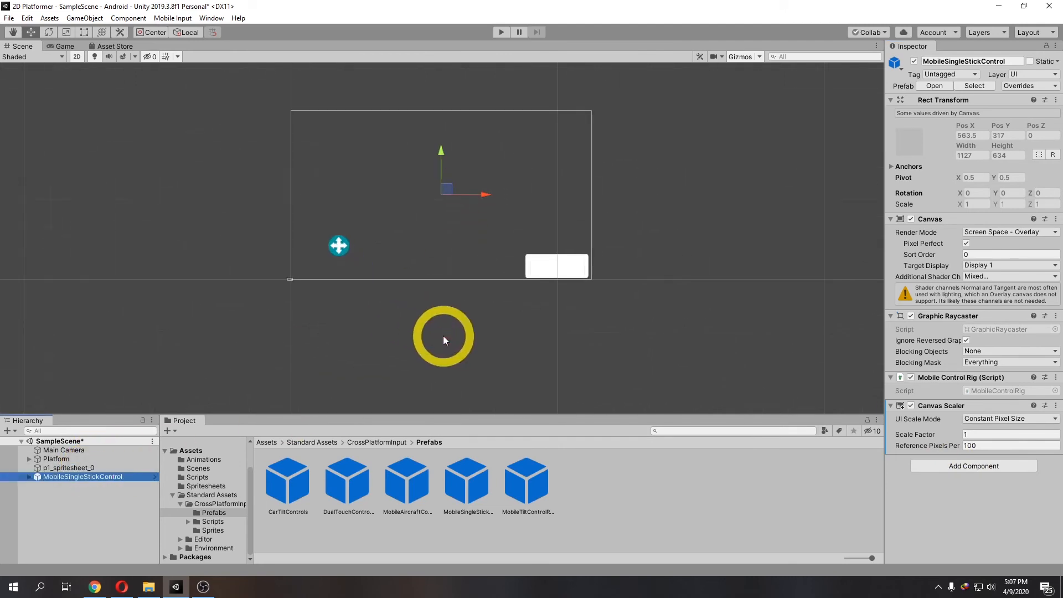
middle_click_drag(443, 335, 424, 369)
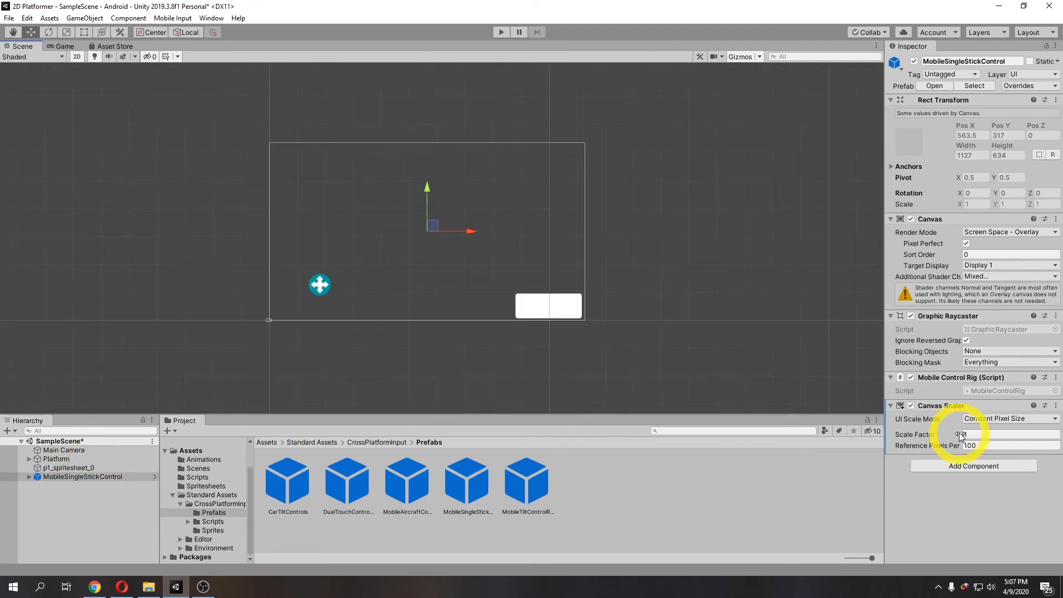
left_click(993, 419)
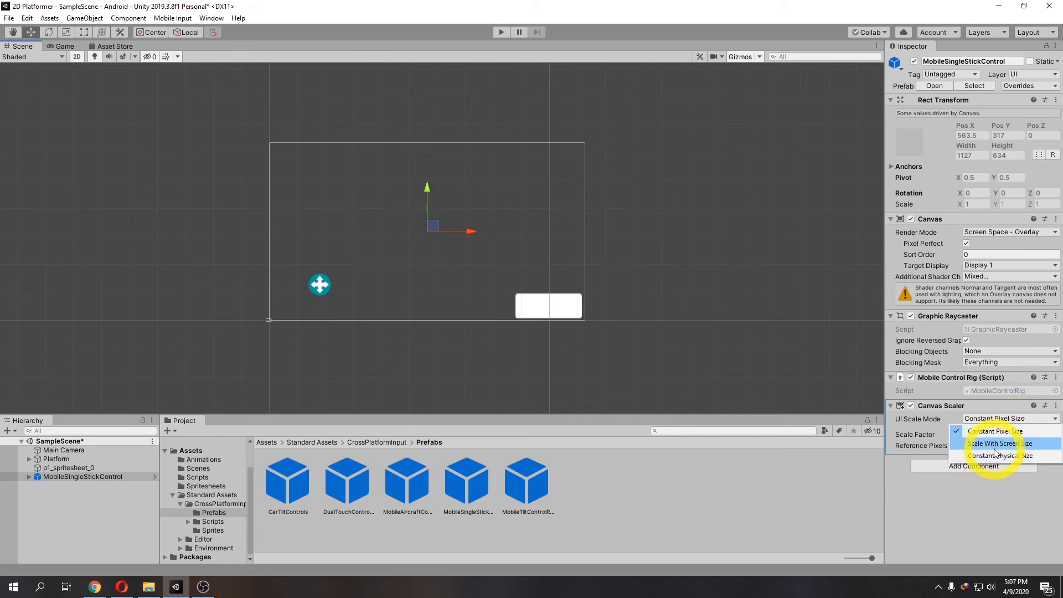
left_click(996, 443)
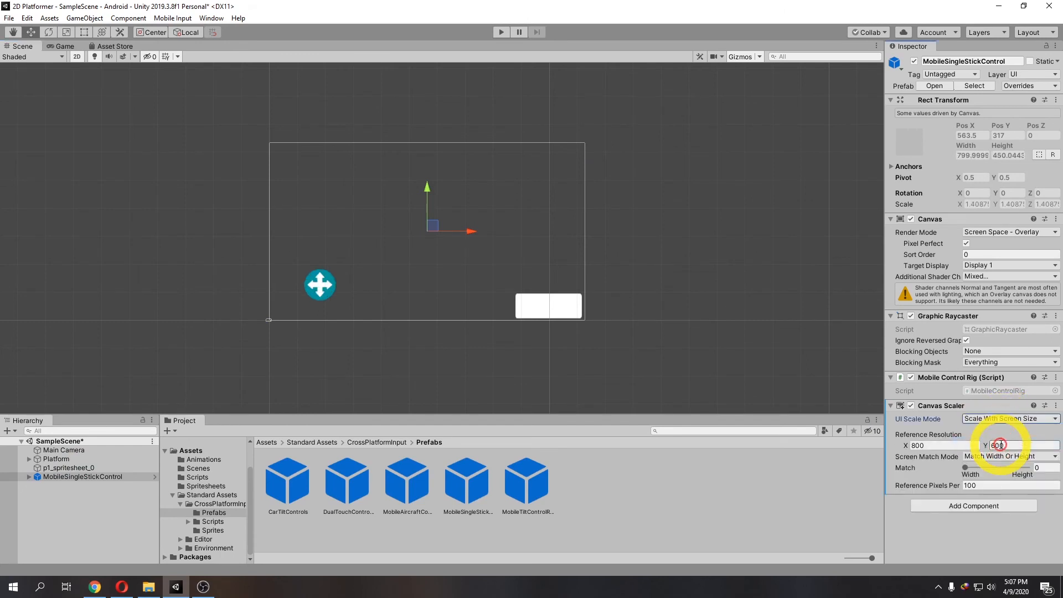
left_click(940, 447)
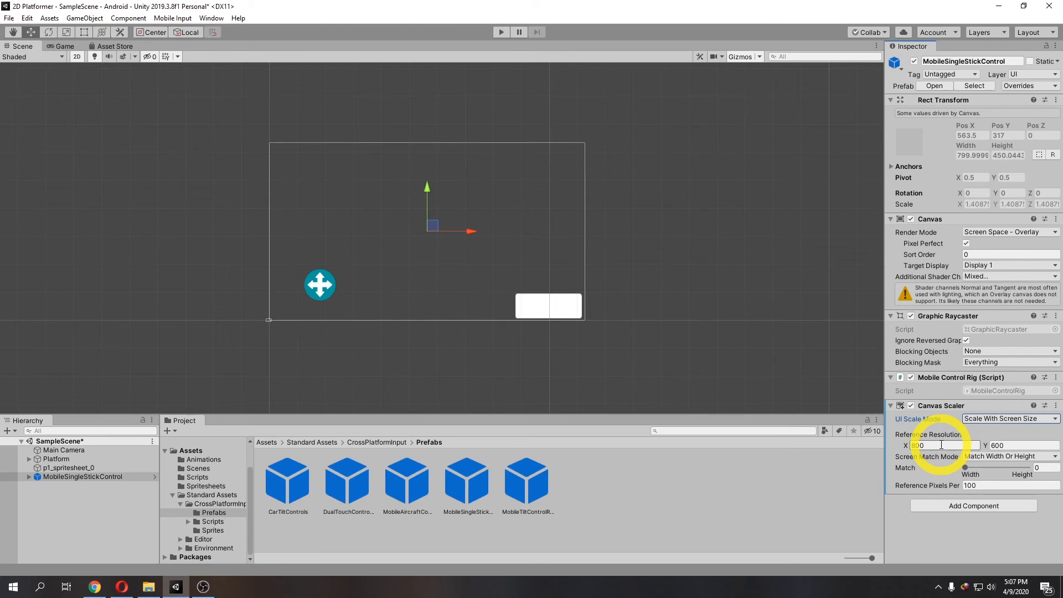
Check how the joystick scales in the Game view at 1920x1080 Landscape and 2960x1440 Landscape.
left_click(62, 47)
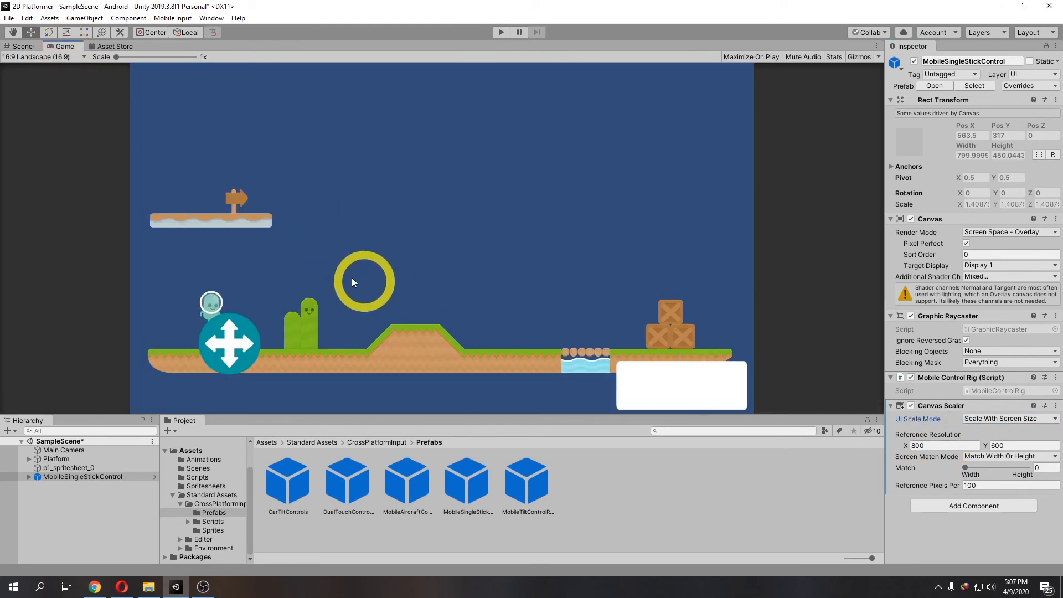
left_click(58, 57)
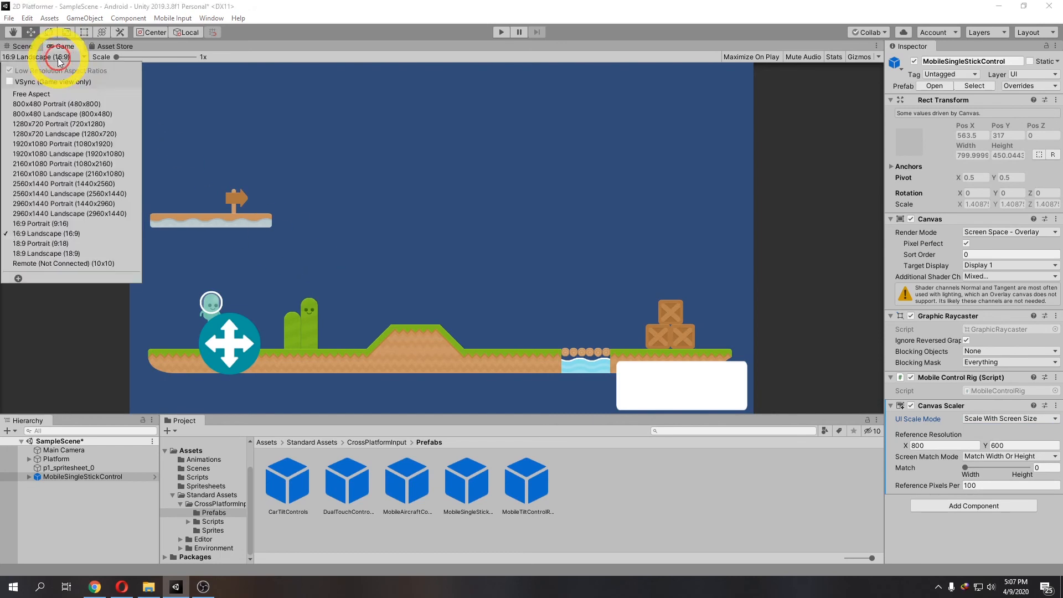
left_click(62, 154)
left_click(58, 56)
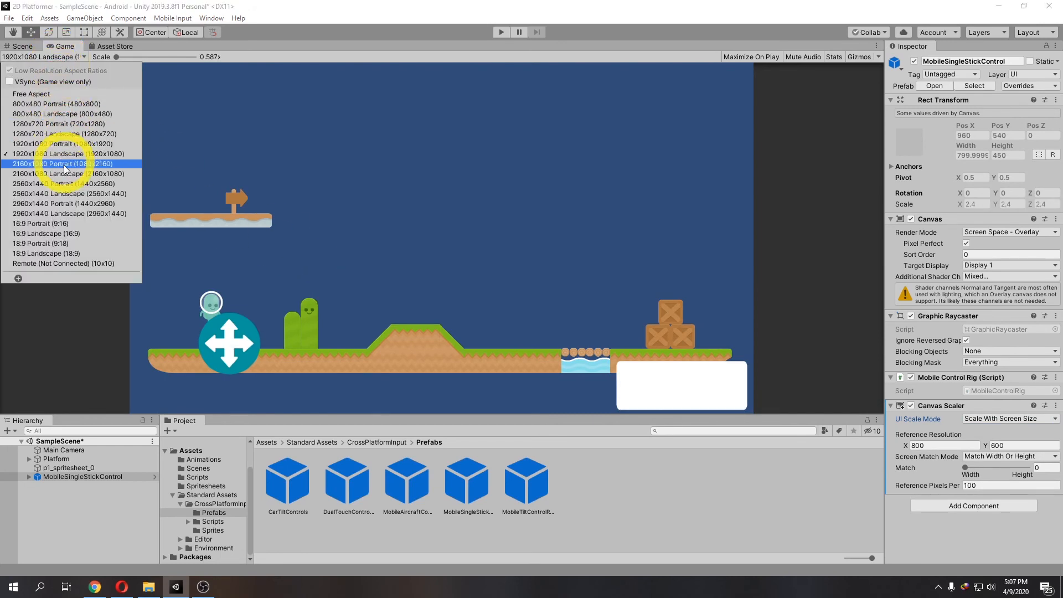
left_click(57, 211)
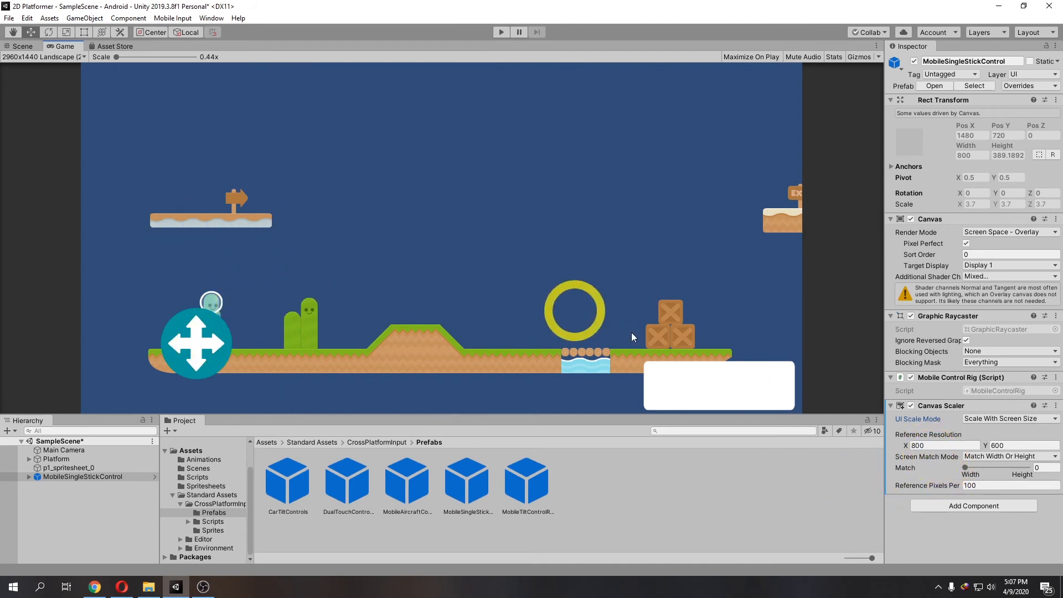
Set the Canvas Scaler's reference resolution to 1024 by 768.
left_click(893, 446)
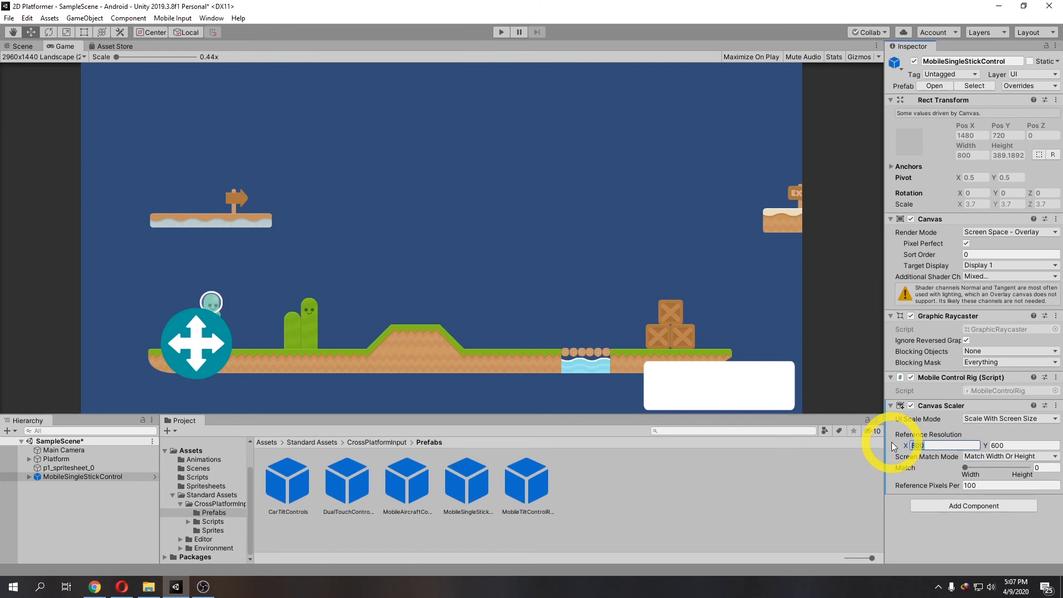
type("102")
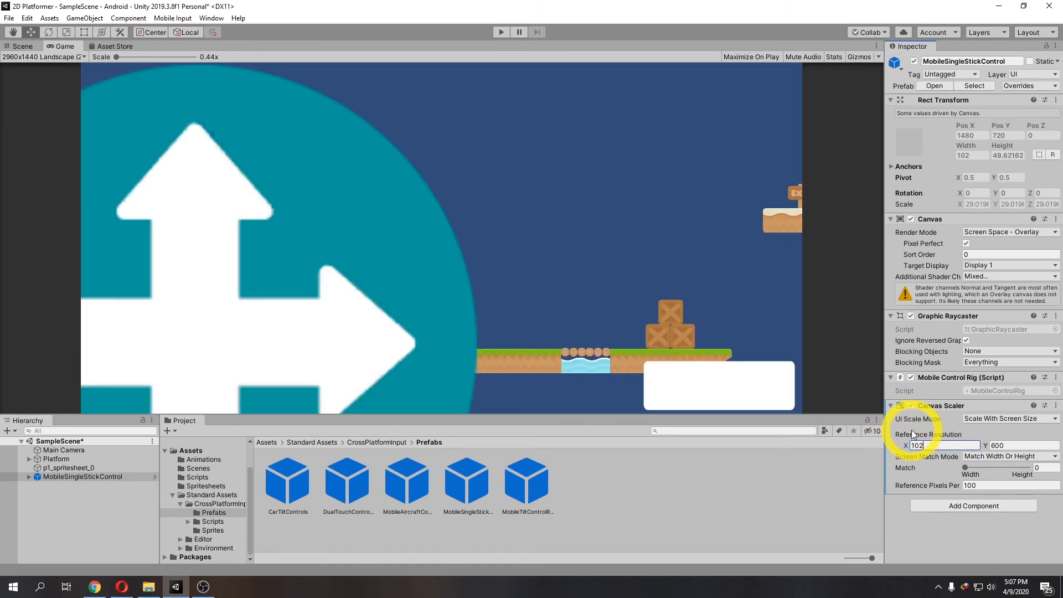
type("4")
key("Tab")
type("768")
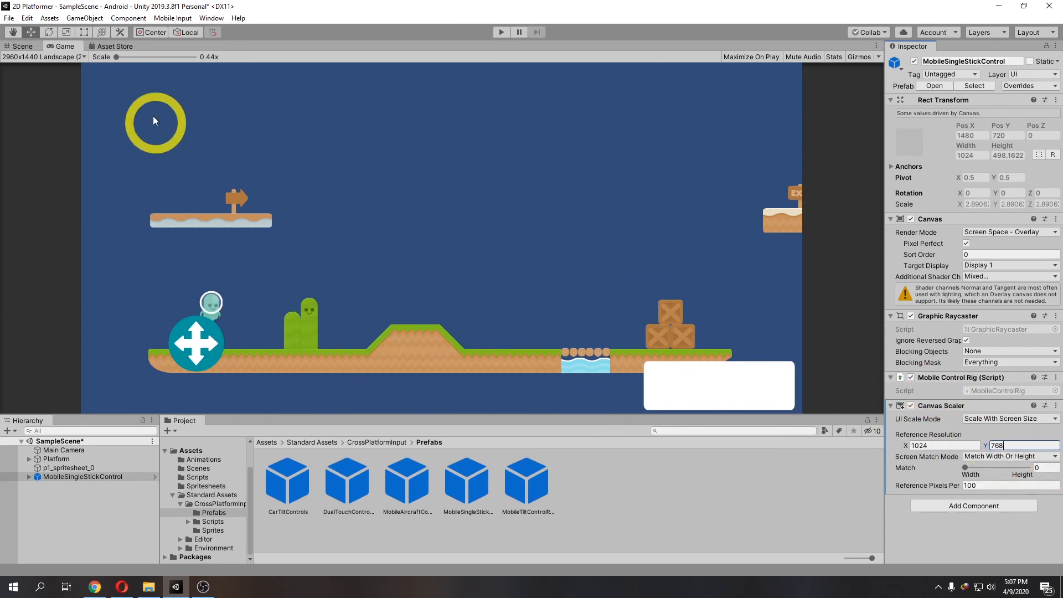
Preview the joystick controls in the Game view at 1920x1080 Landscape, and return to the Scene view.
left_click(56, 57)
left_click(69, 154)
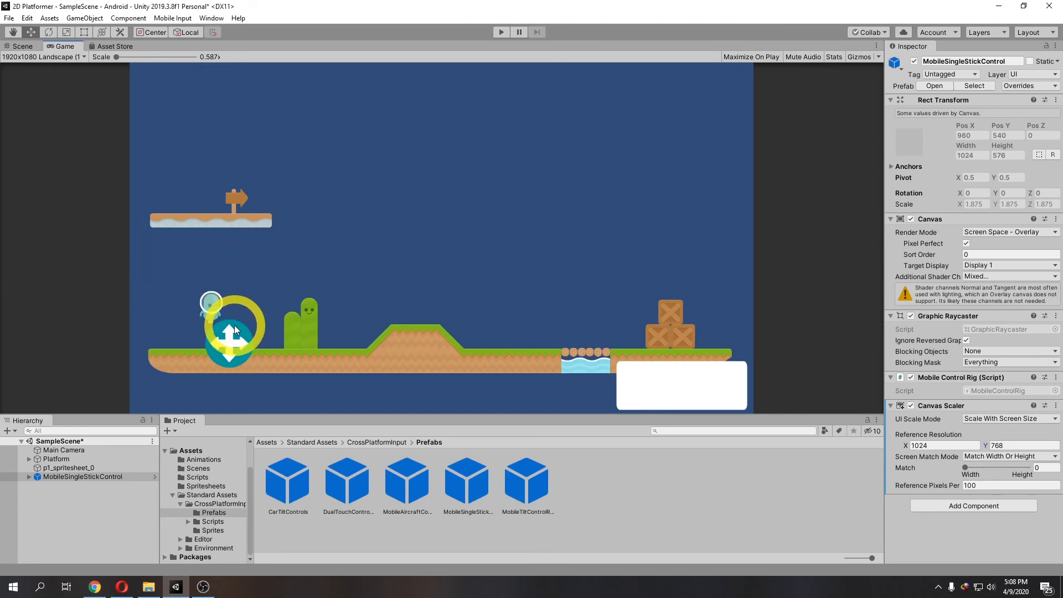
left_click(31, 45)
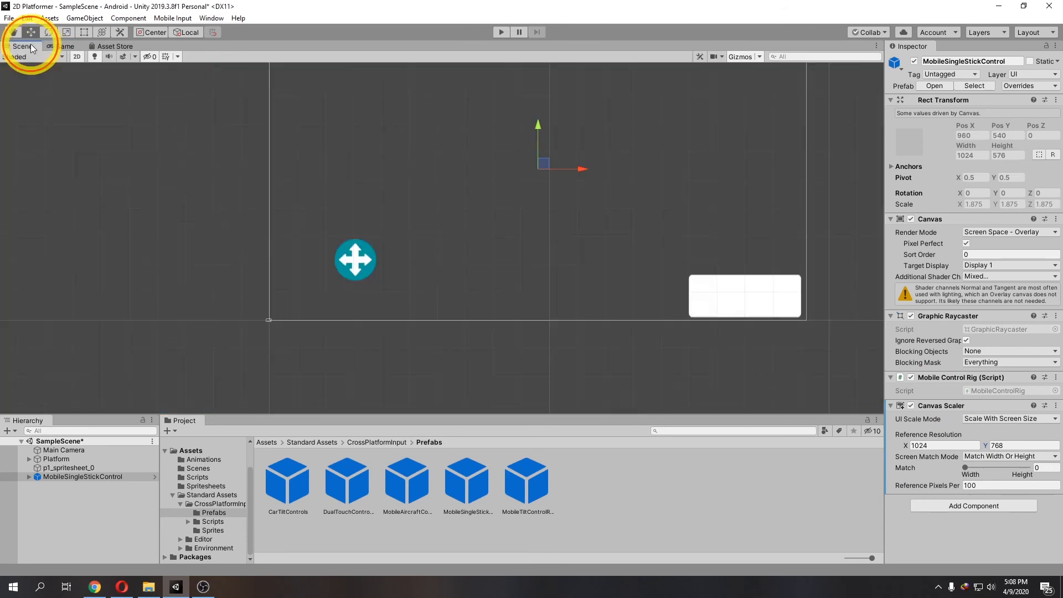
Frame the Main Camera and the level around it in the Scene view, and clear the selection.
double_click(64, 478)
double_click(69, 450)
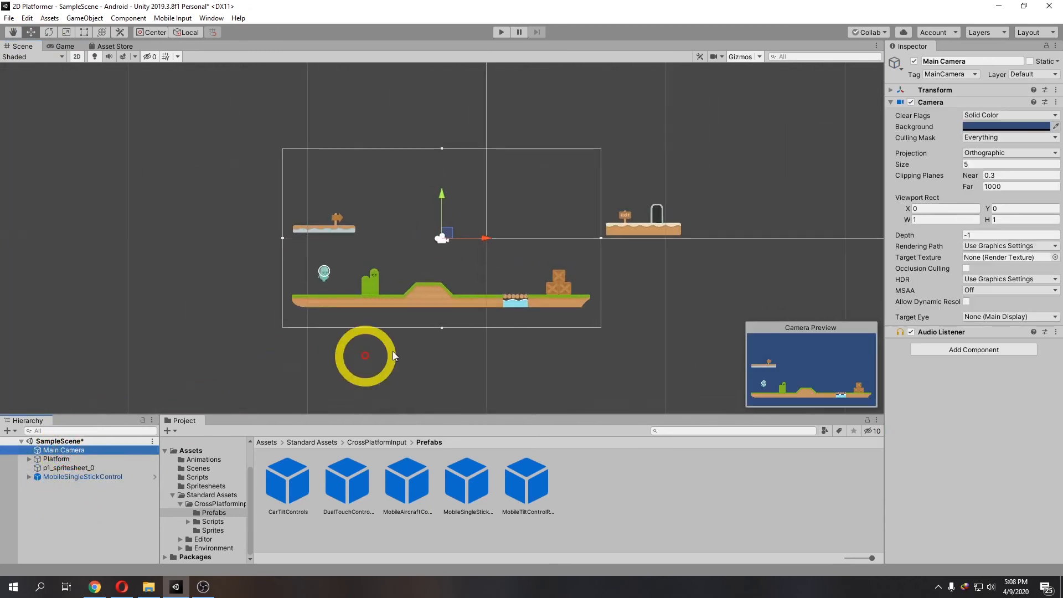
middle_click_drag(426, 341, 409, 354)
scroll(414, 344, "up", 9)
middle_click_drag(416, 311, 413, 328)
left_click(65, 49)
left_click(28, 48)
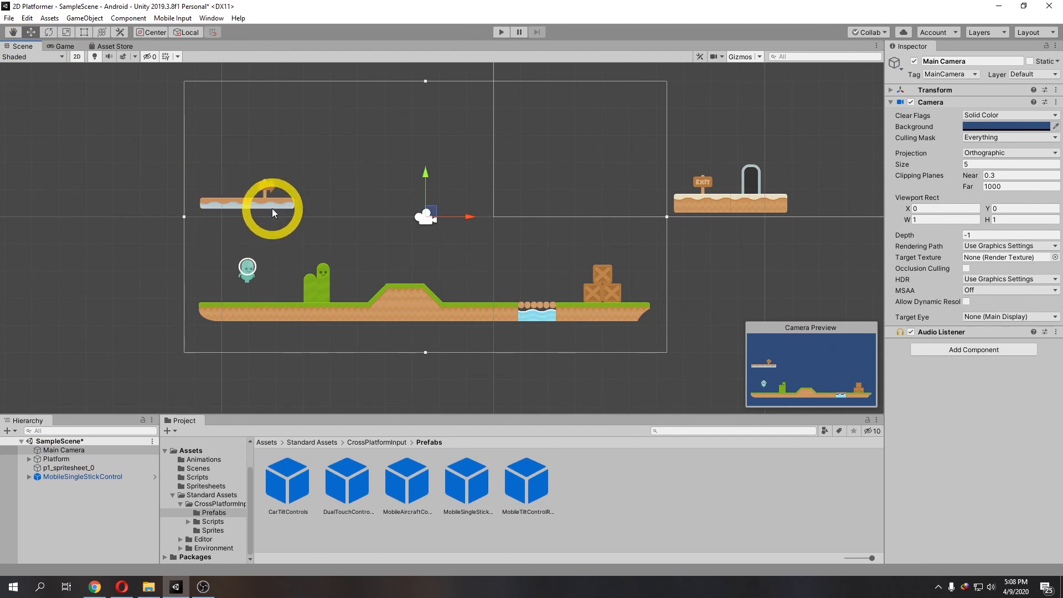
left_click(128, 245)
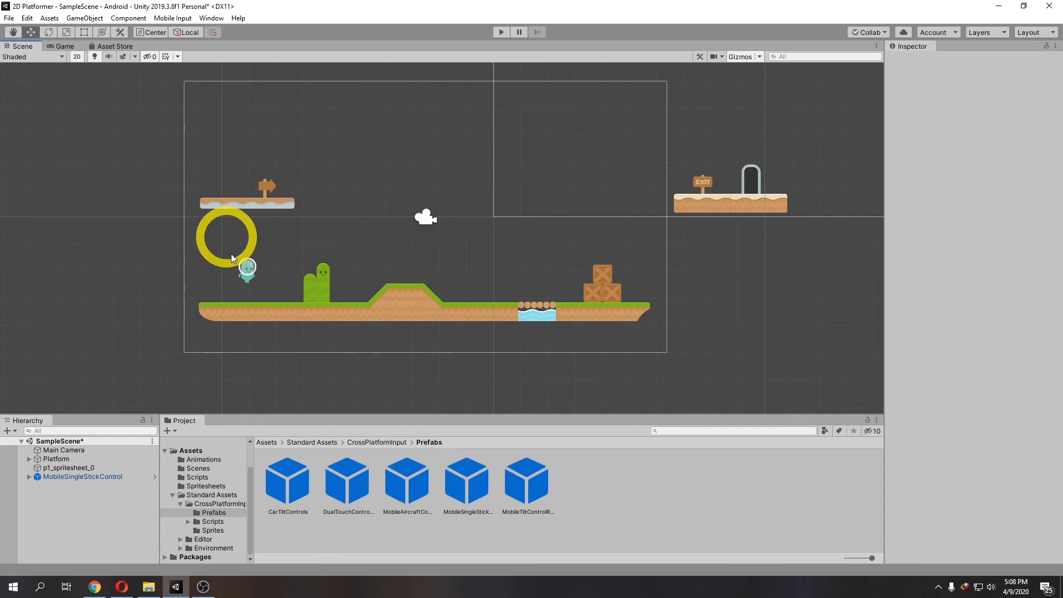
Play-test the game by moving the character with the on-screen joystick, and end play mode.
left_click(500, 32)
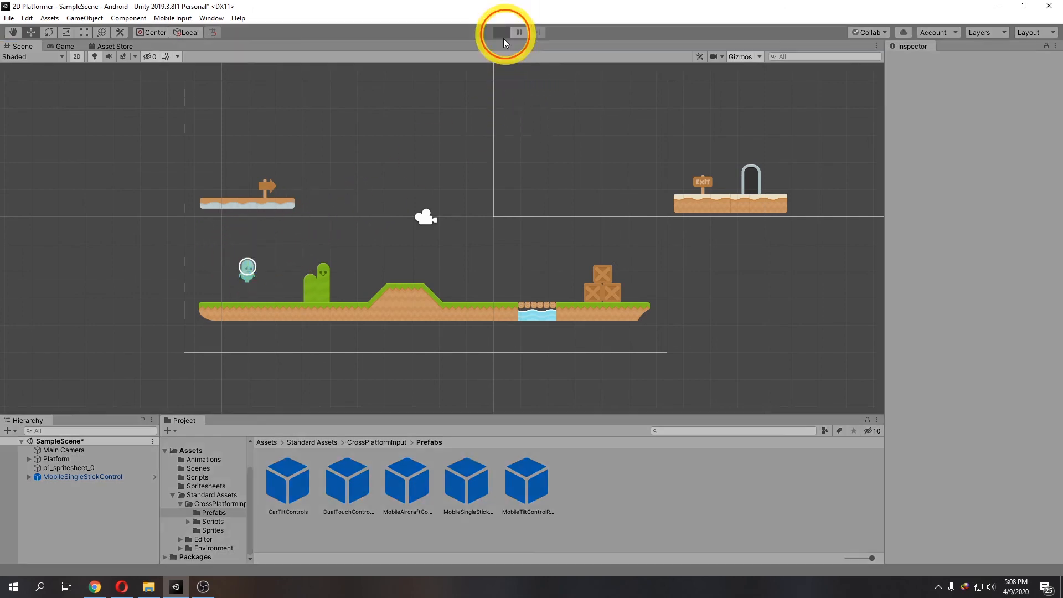
left_click_drag(229, 343, 299, 332)
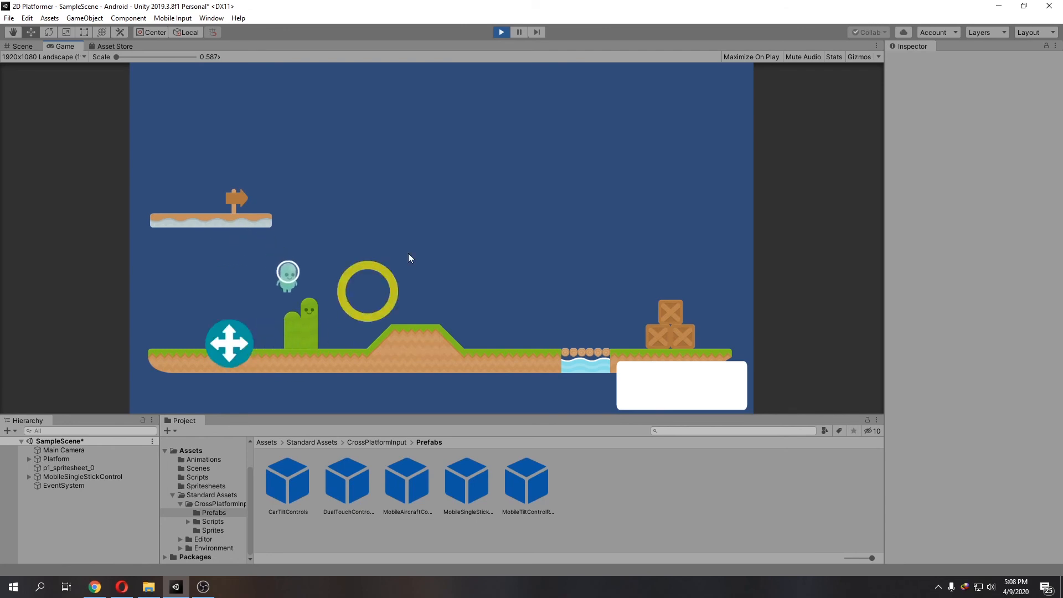
left_click(500, 32)
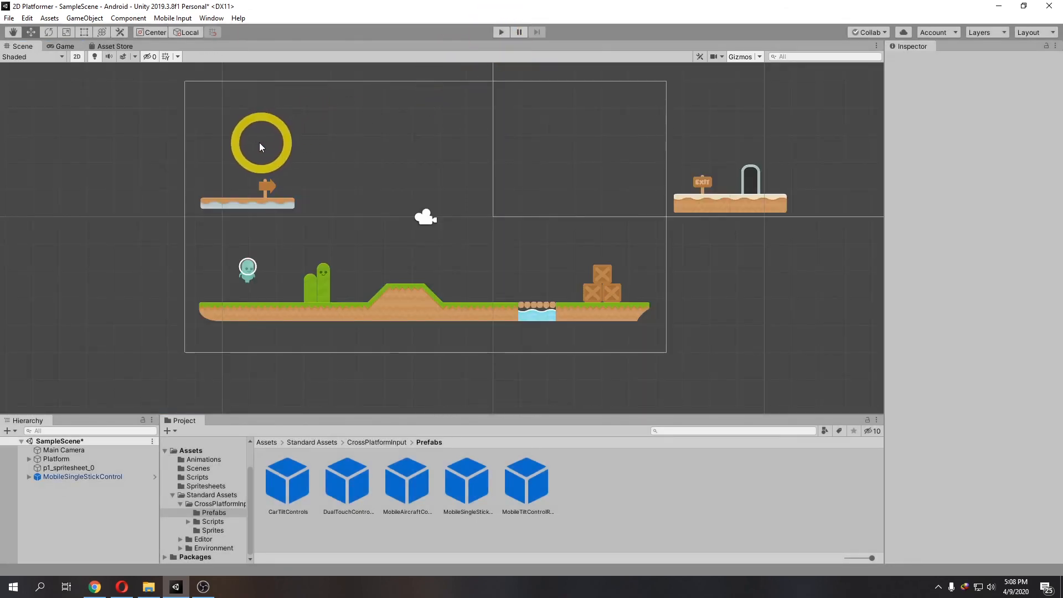
Disable Mobile Input for the project and acknowledge the notice.
left_click(173, 18)
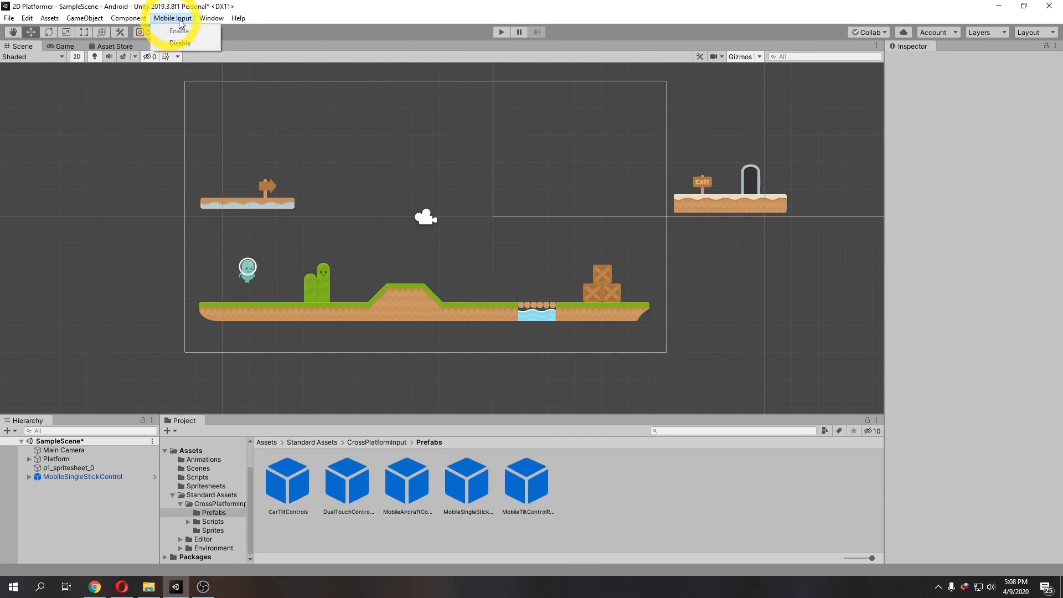
left_click(181, 43)
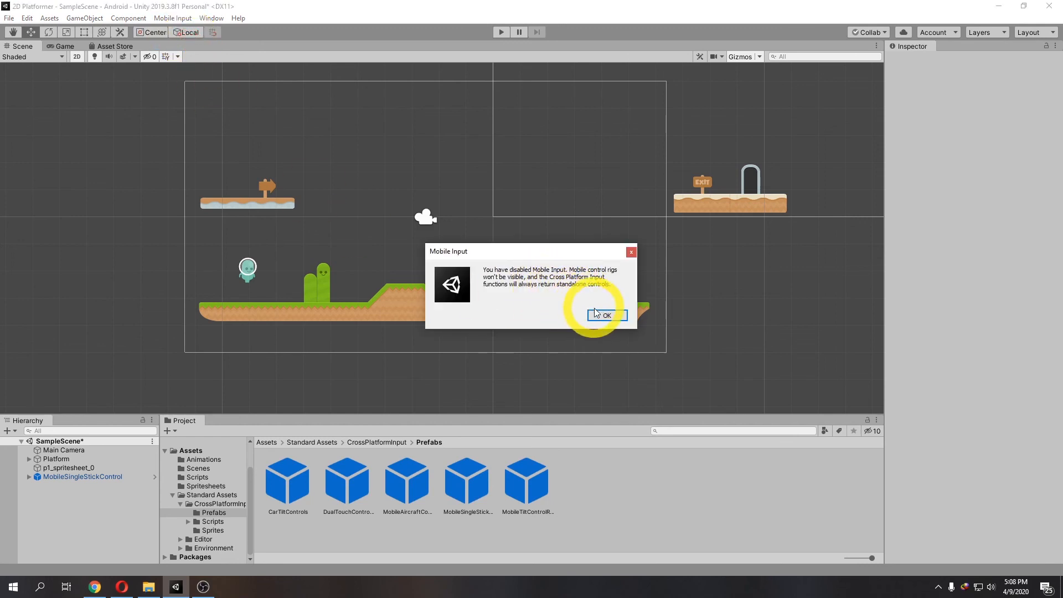
left_click(603, 317)
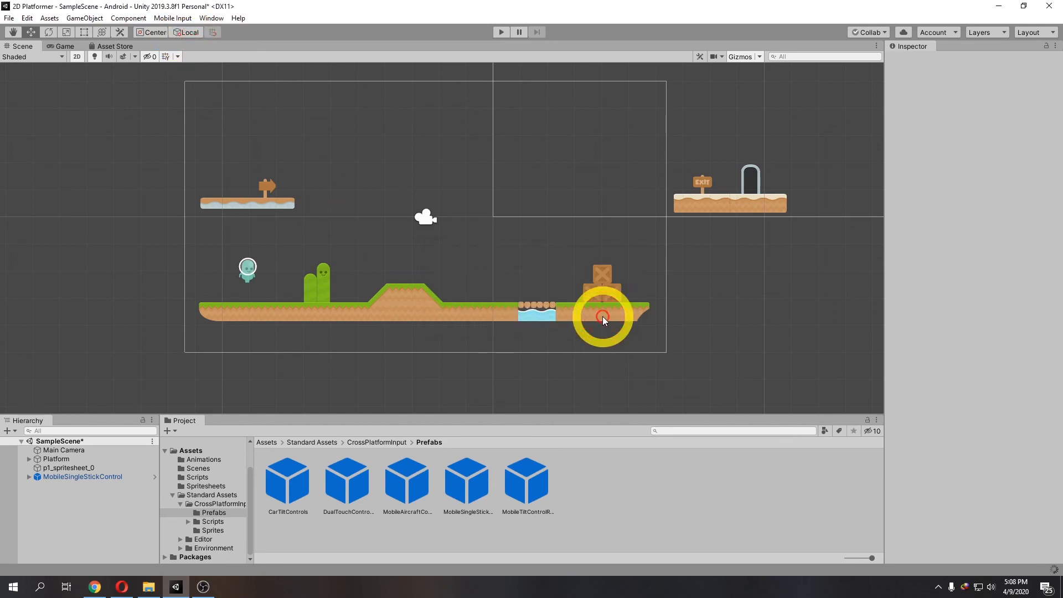
Play-test the character's running and jumping with keyboard controls while Mobile Input is disabled, and end play mode.
left_click(498, 33)
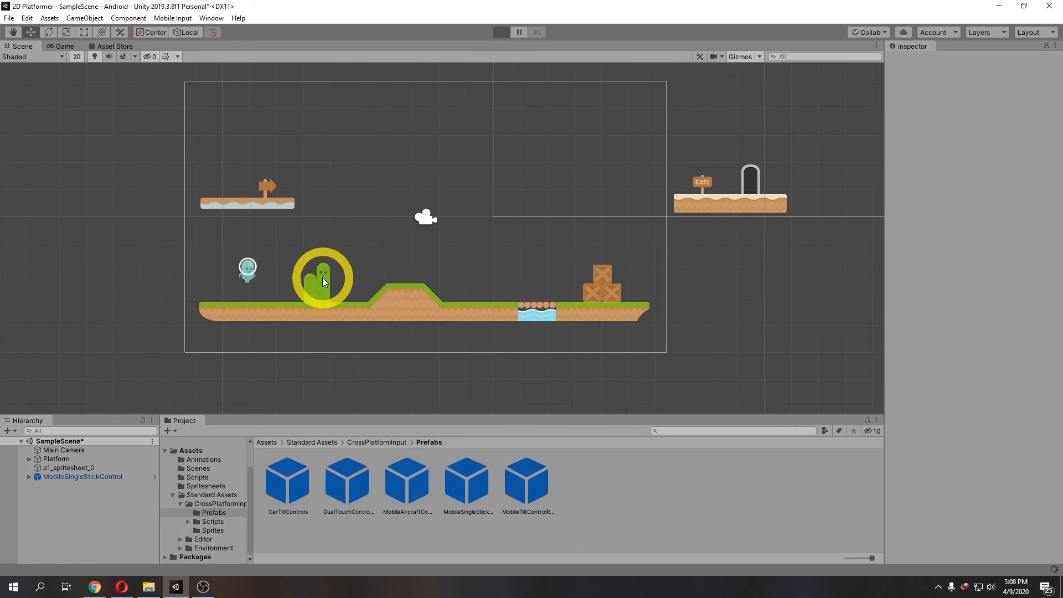
key("Right")
key("space")
key("Left")
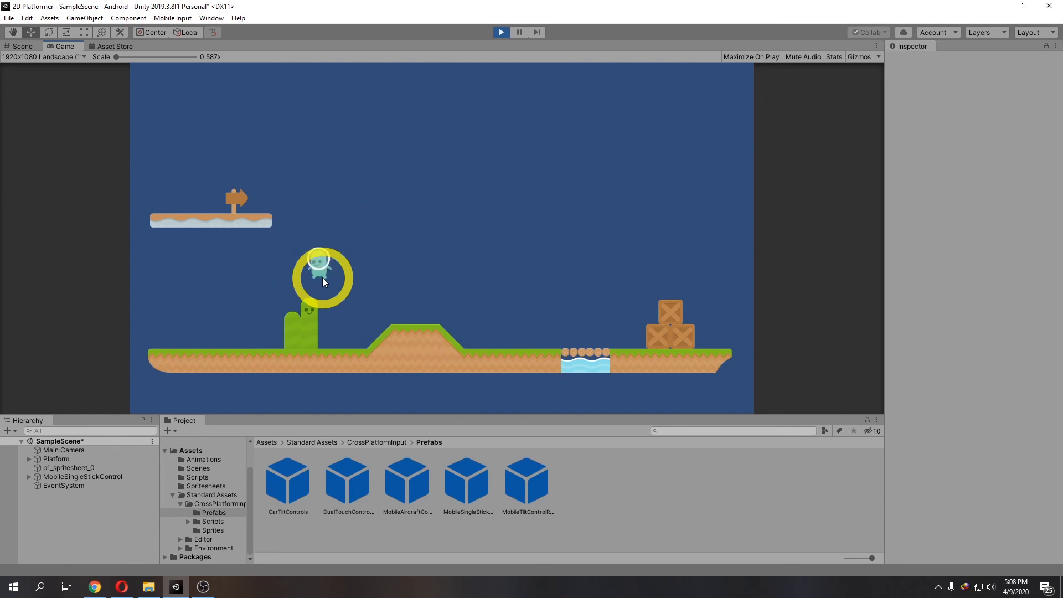
key("Right")
key("Left")
key("space")
key("Right")
key("space")
key("Left")
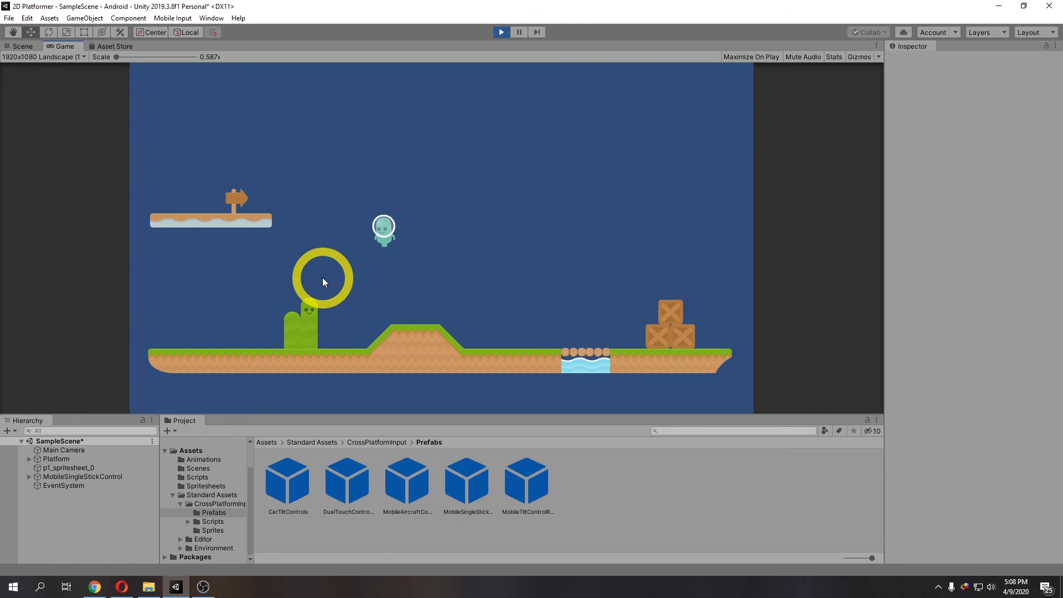
left_click(500, 33)
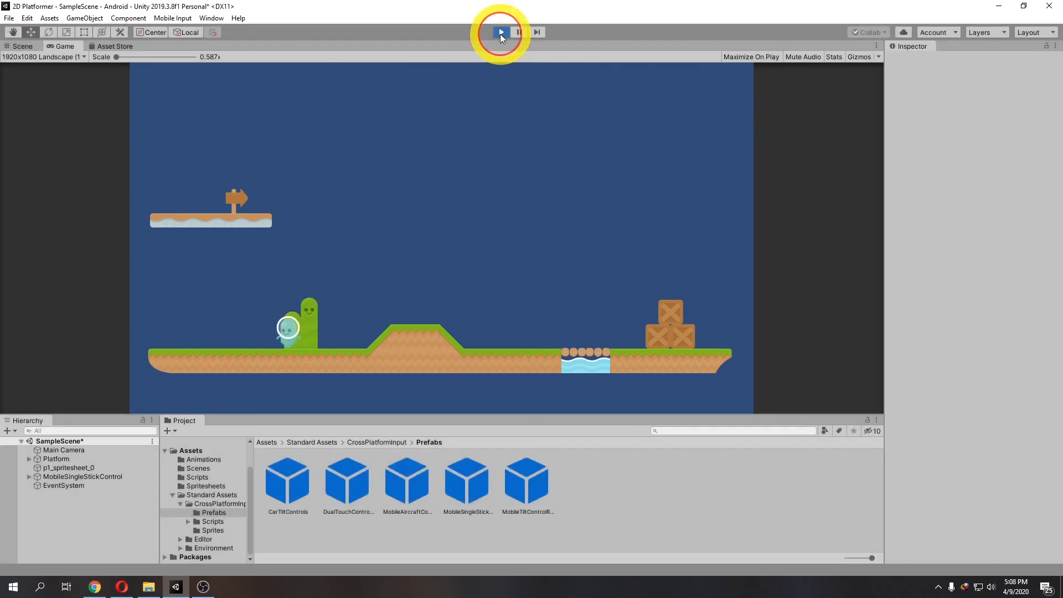
Enable Mobile Input again and acknowledge the notice.
left_click(173, 18)
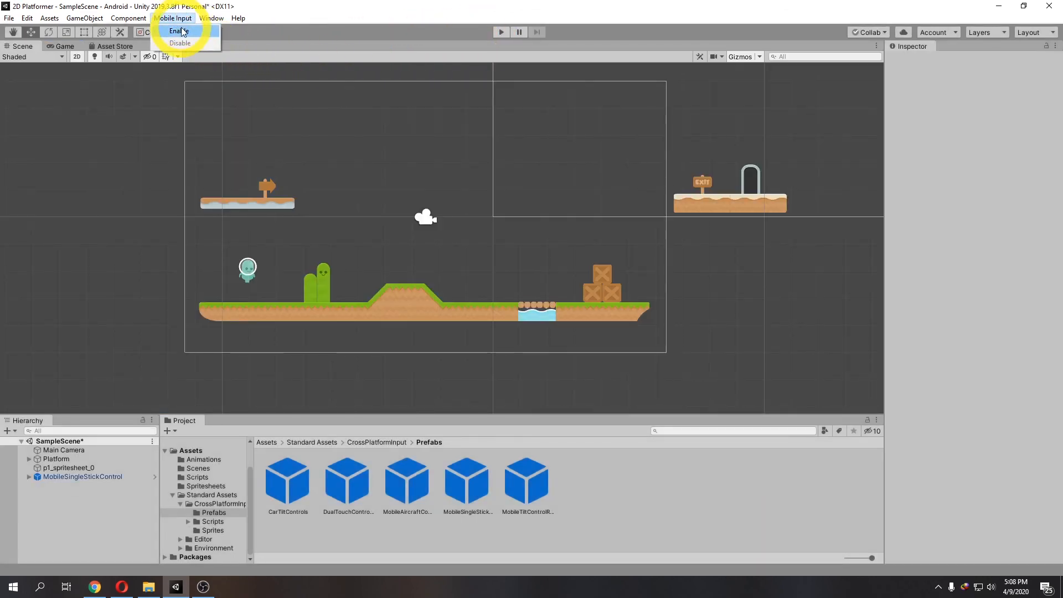
left_click(179, 31)
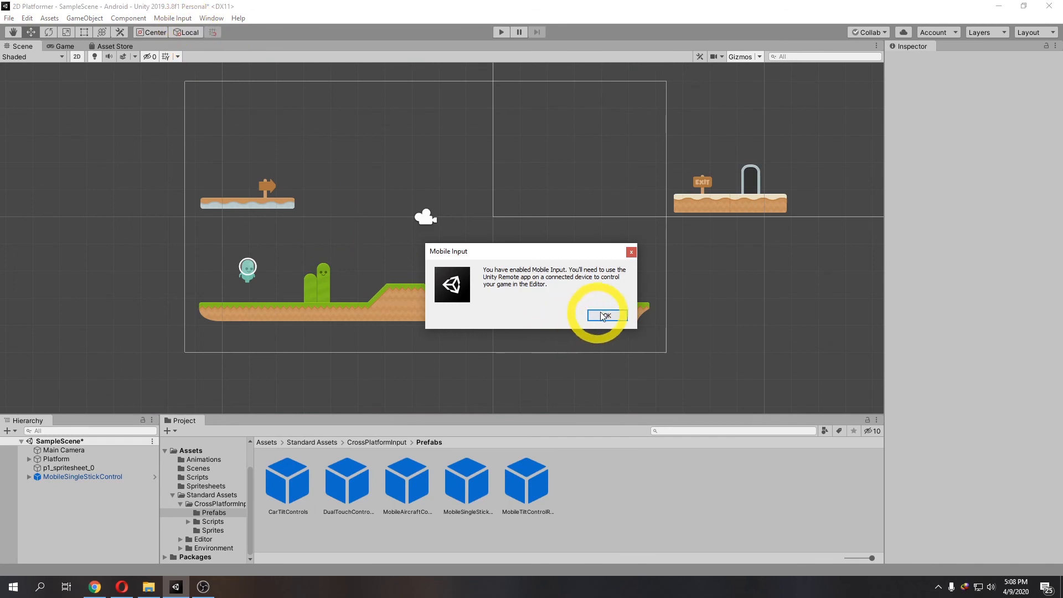
left_click(604, 315)
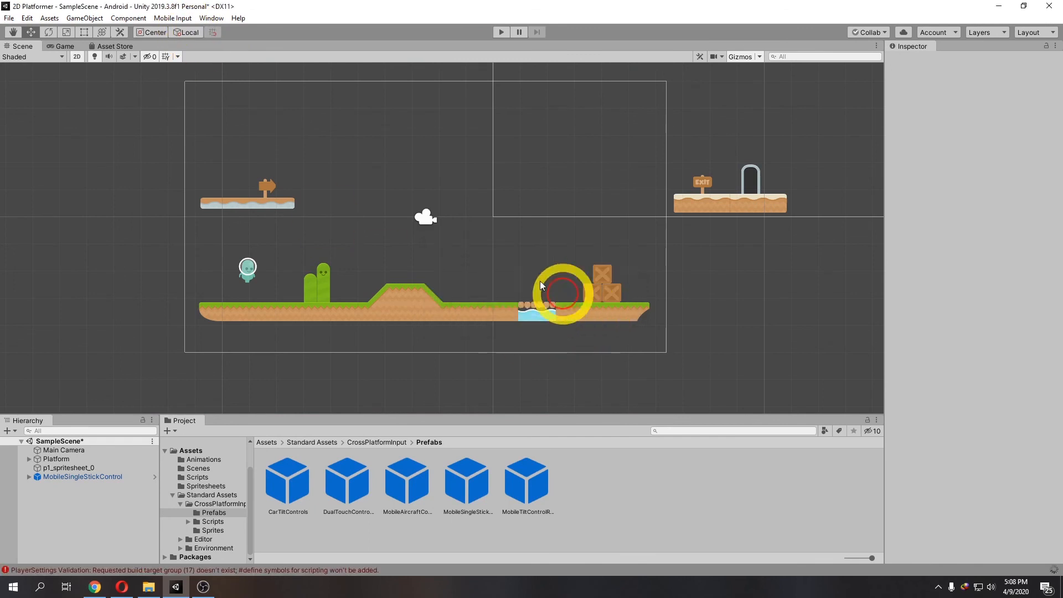
Open the Build Settings for the Android platform and reposition the window over the scene.
left_click(10, 19)
left_click(67, 126)
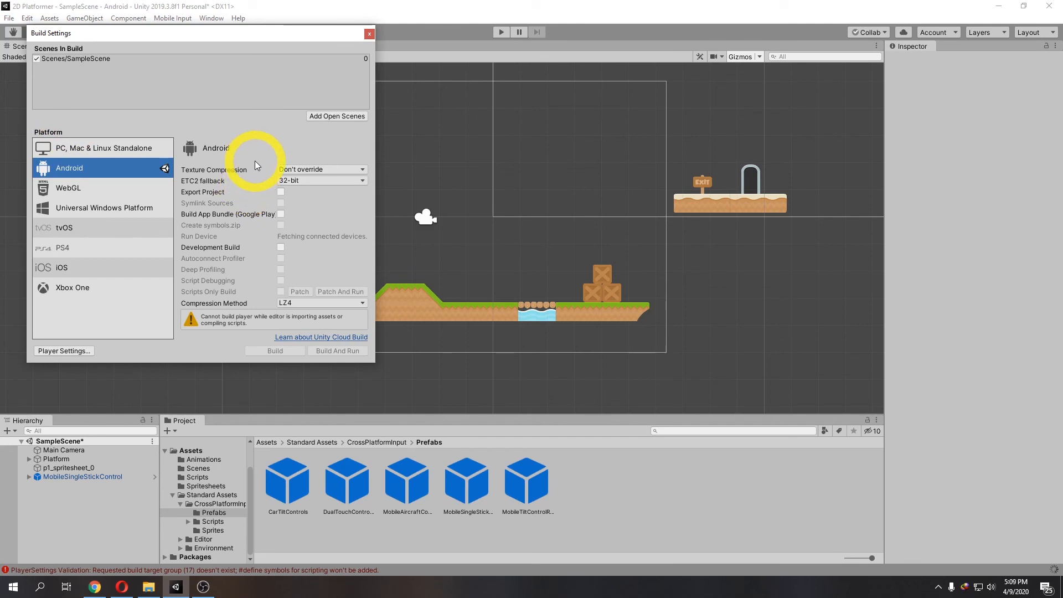
left_click_drag(268, 40, 256, 74)
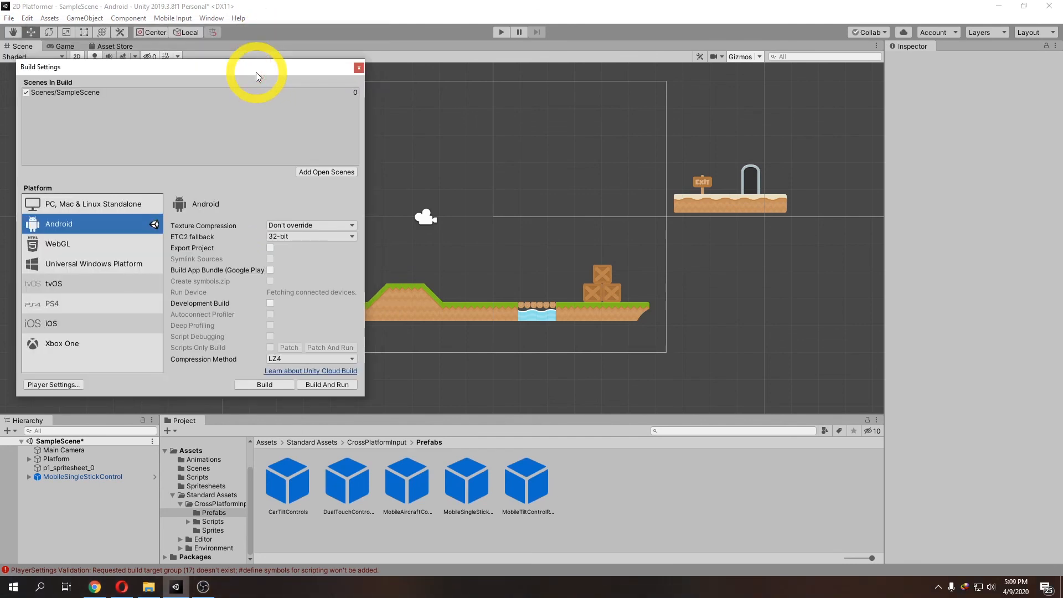